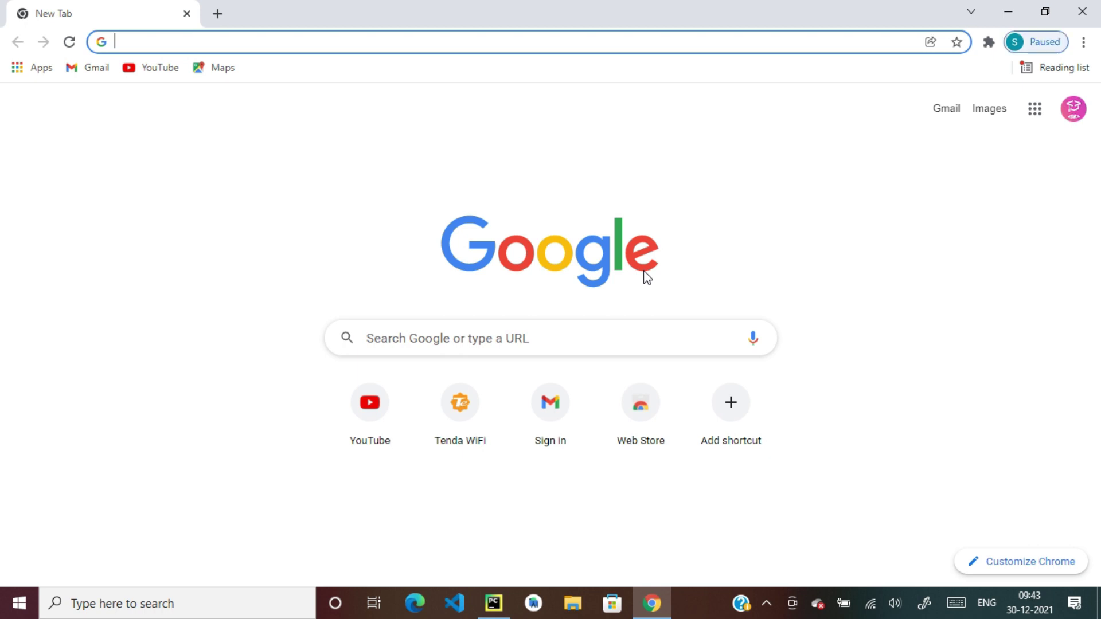
Search Google for 'google cloud console' and open the Google Cloud Platform result
type("google ")
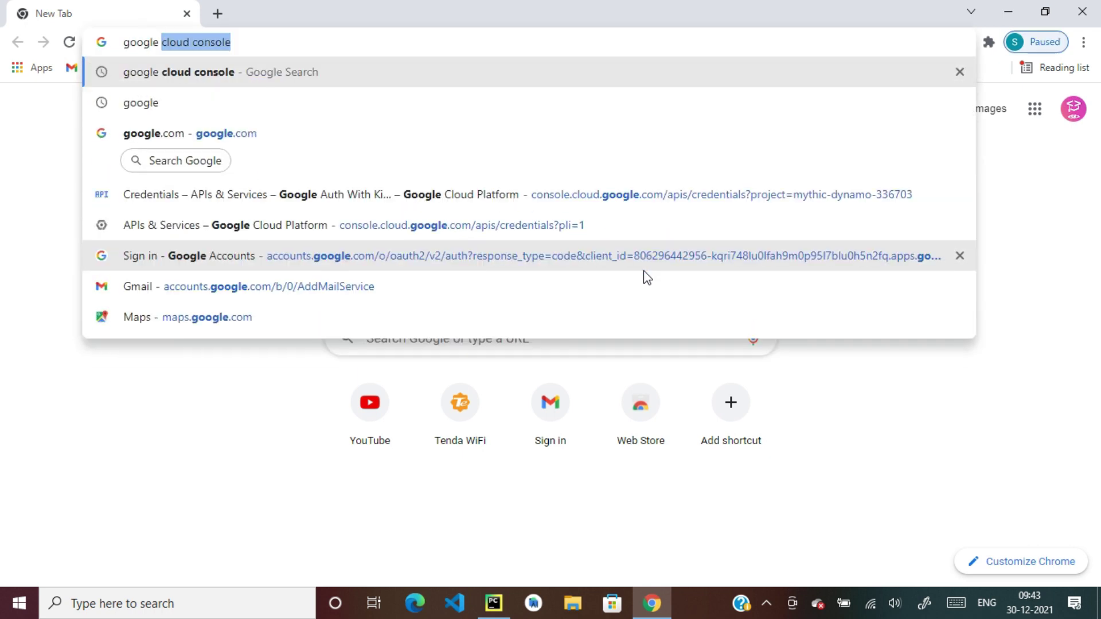
type("clo")
key("Return")
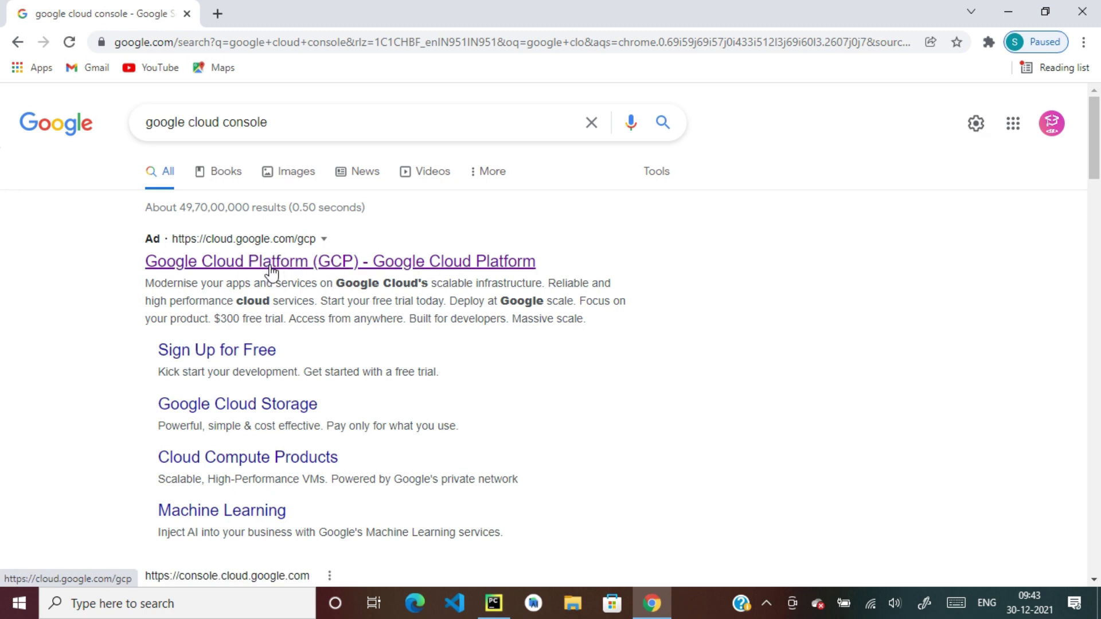
left_click(291, 271)
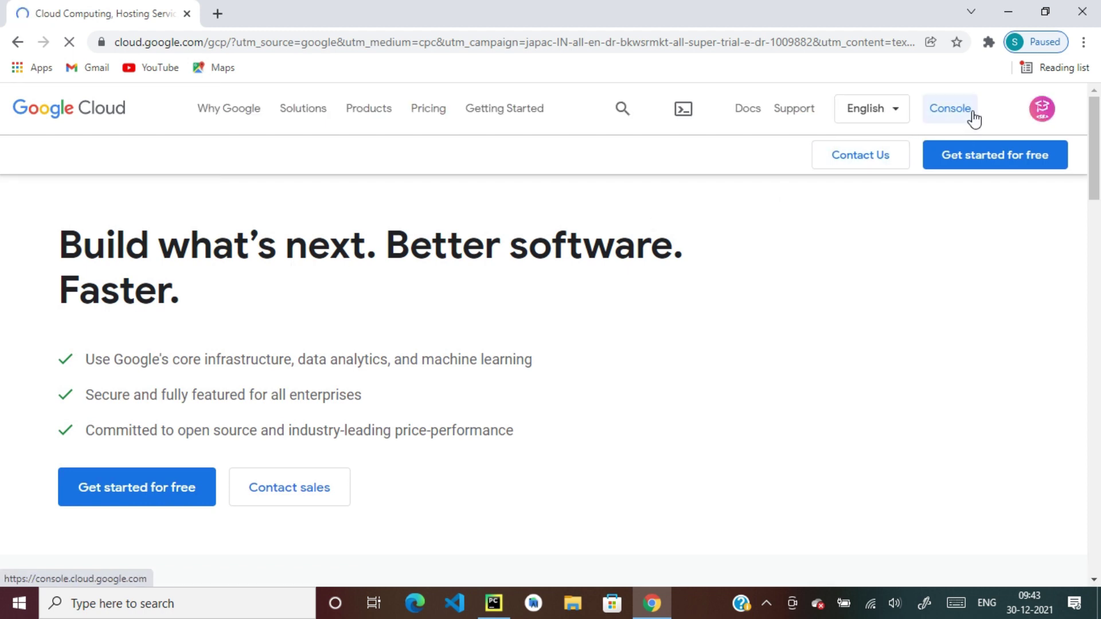
Go to the Cloud console and open APIs & Services for the Google Auth With Kivy project
left_click(946, 115)
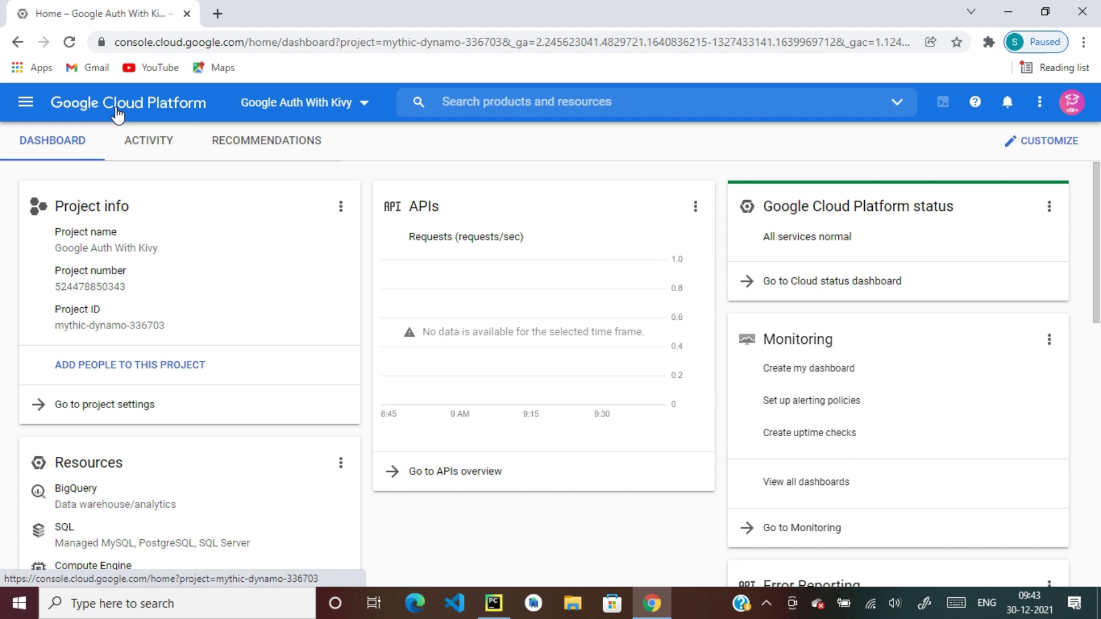
left_click(27, 114)
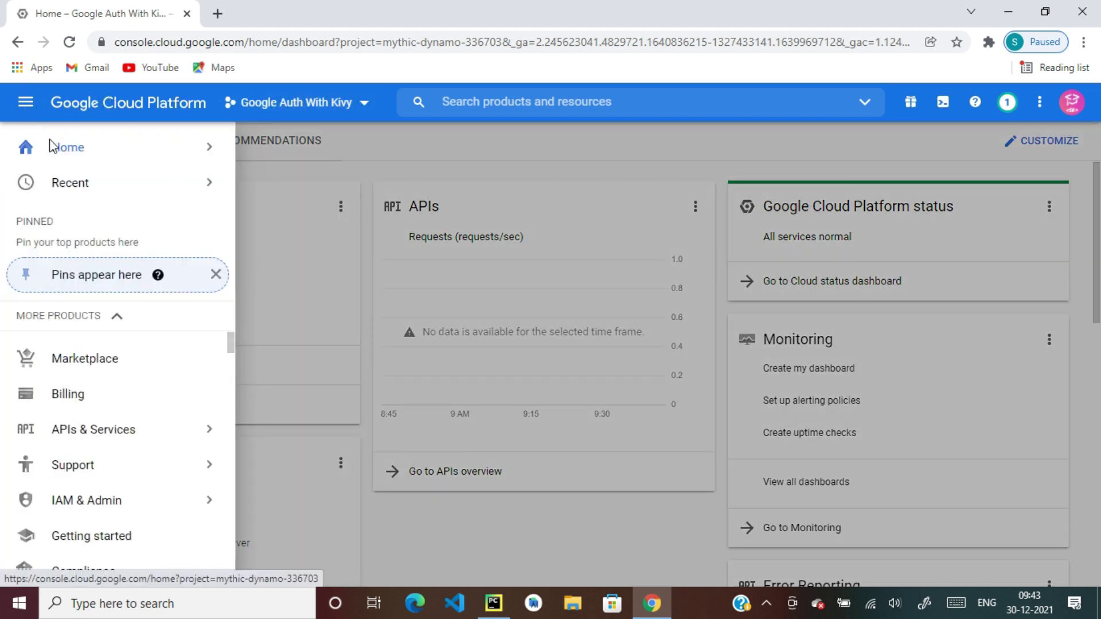
scroll(108, 419, "down", 3)
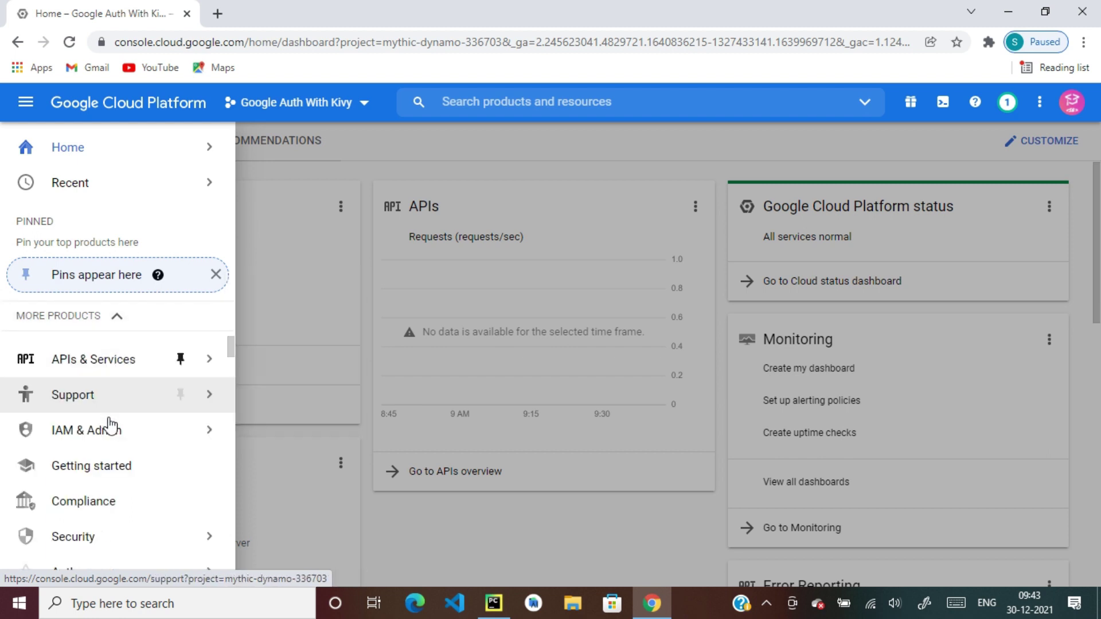
scroll(111, 425, "down", 8)
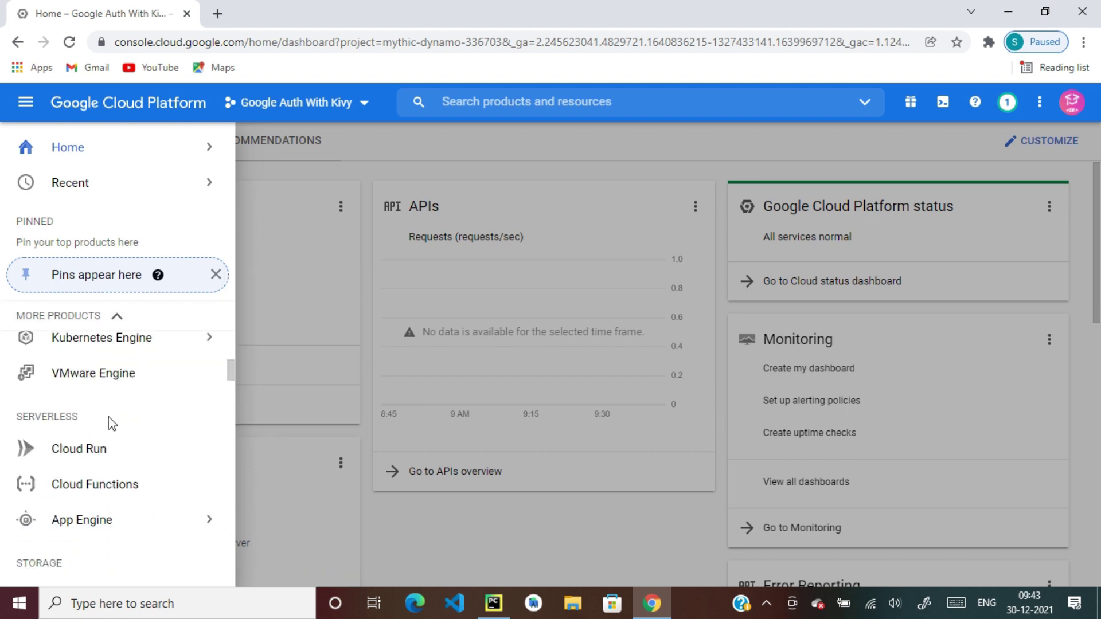
scroll(110, 424, "down", 2)
scroll(110, 423, "up", 5)
scroll(111, 424, "up", 6)
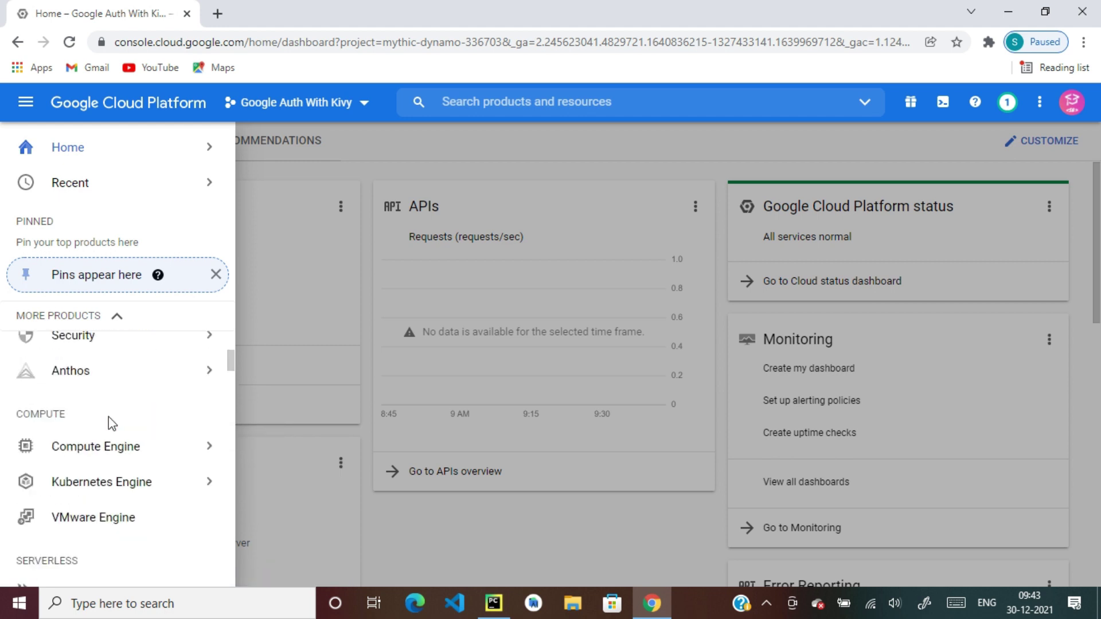
scroll(118, 390, "up", 3)
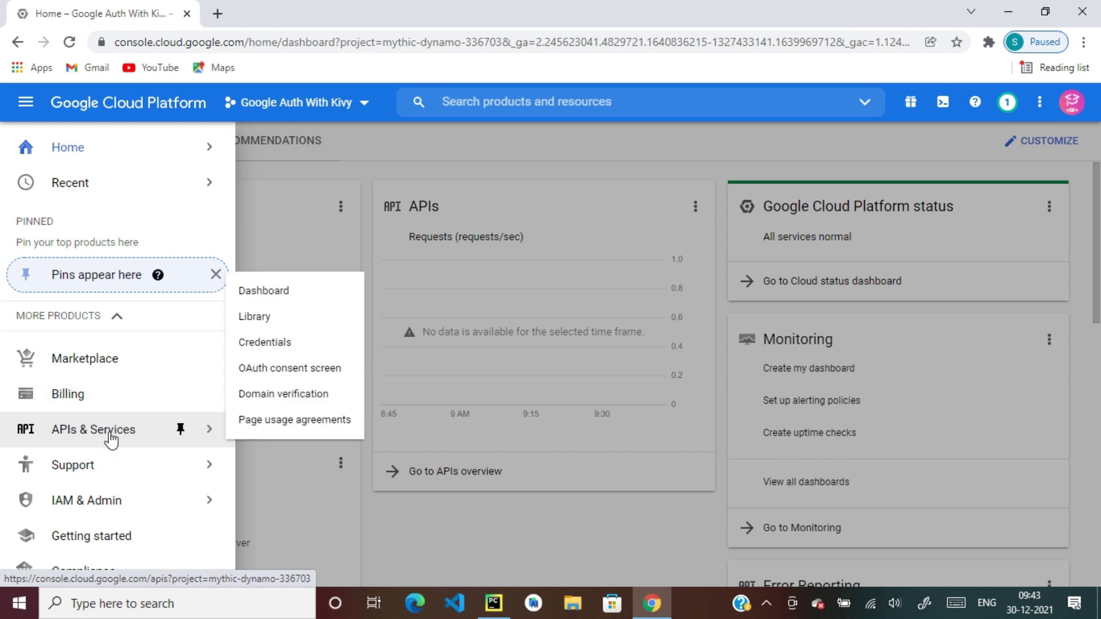
left_click(111, 437)
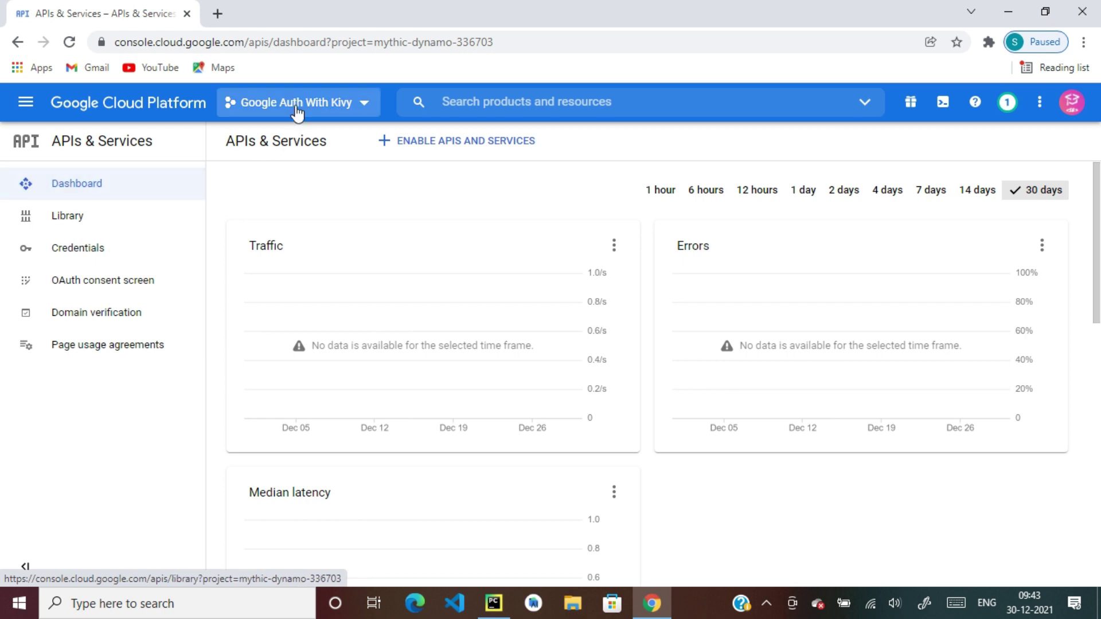
Create a new project named 'Kivy Auth', replacing the default project name
left_click(338, 109)
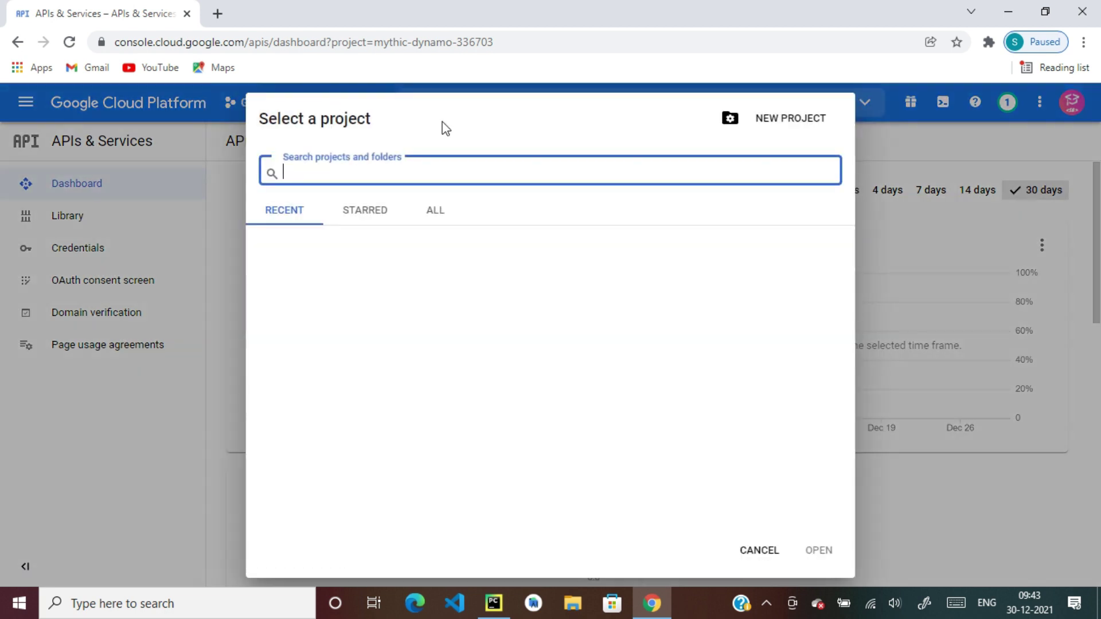
left_click(809, 120)
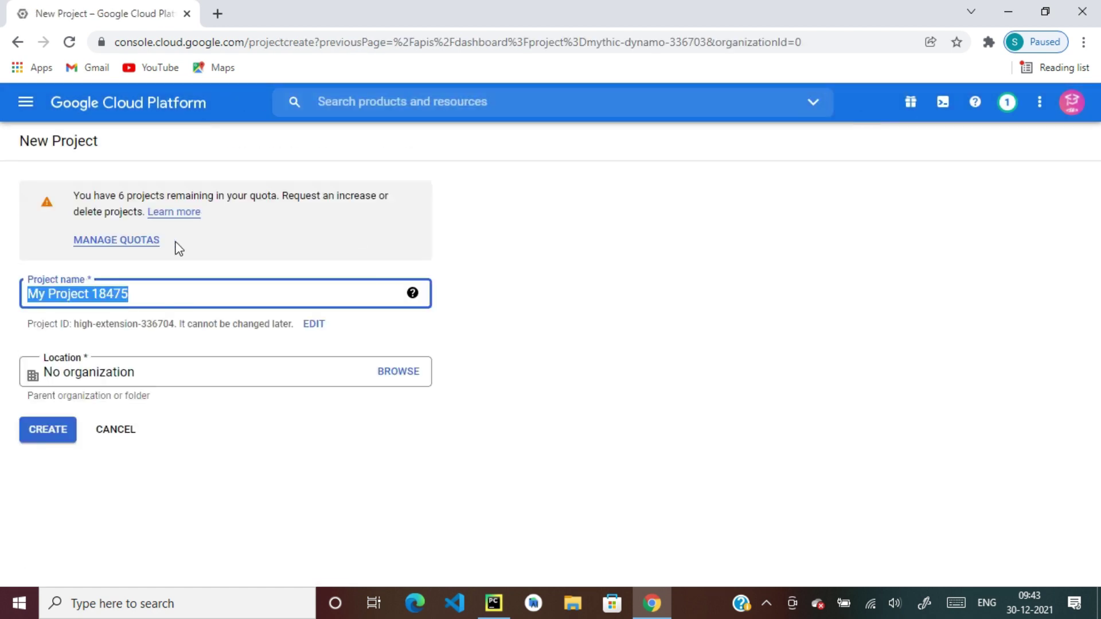
left_click_drag(163, 293, 12, 296)
key("BackSpace")
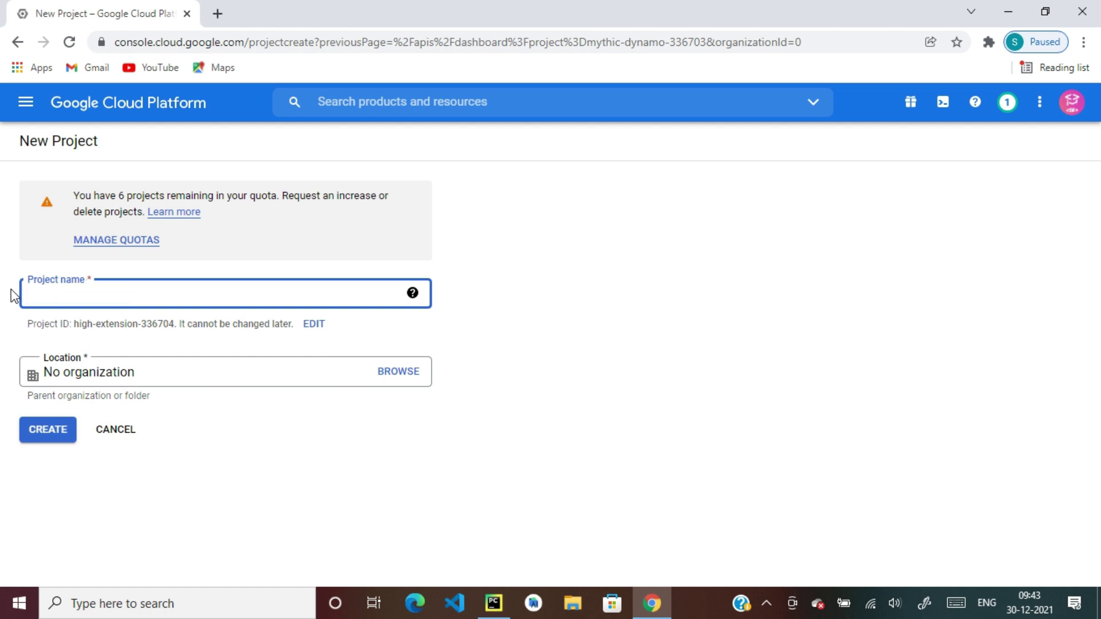
type("Kivy Auth")
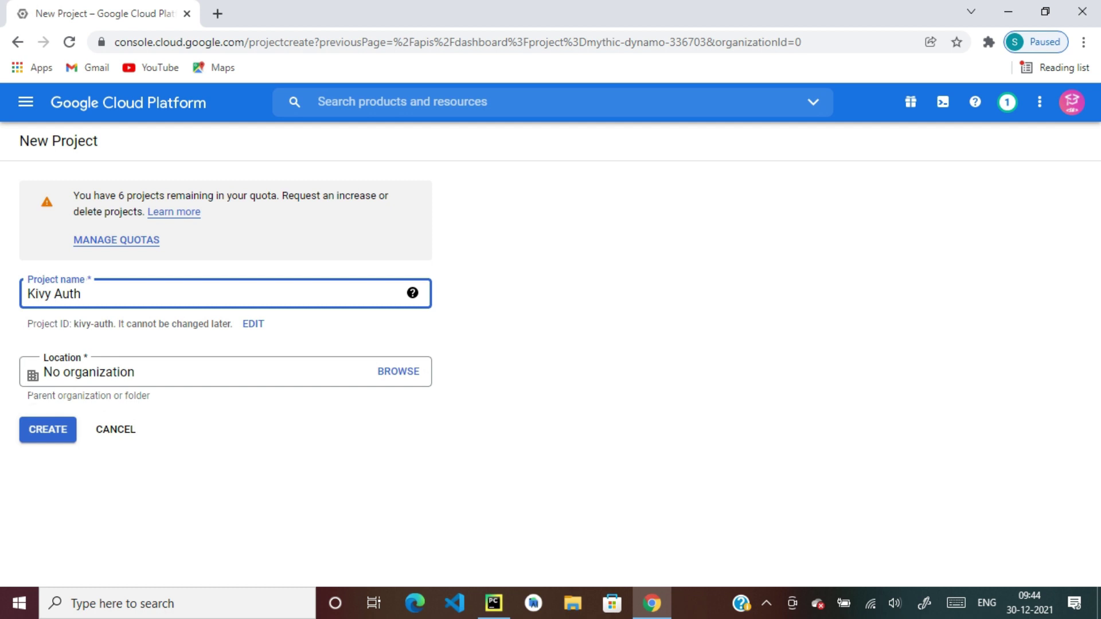
left_click(43, 438)
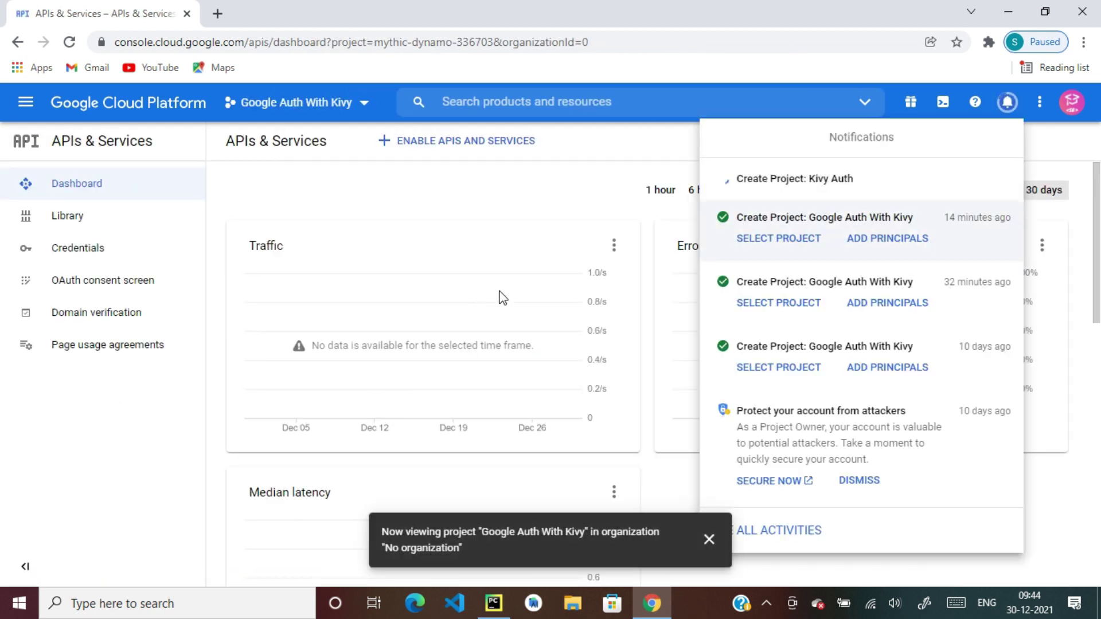
Show the Credentials page with Kivy Auth selected as the current project
left_click(1051, 140)
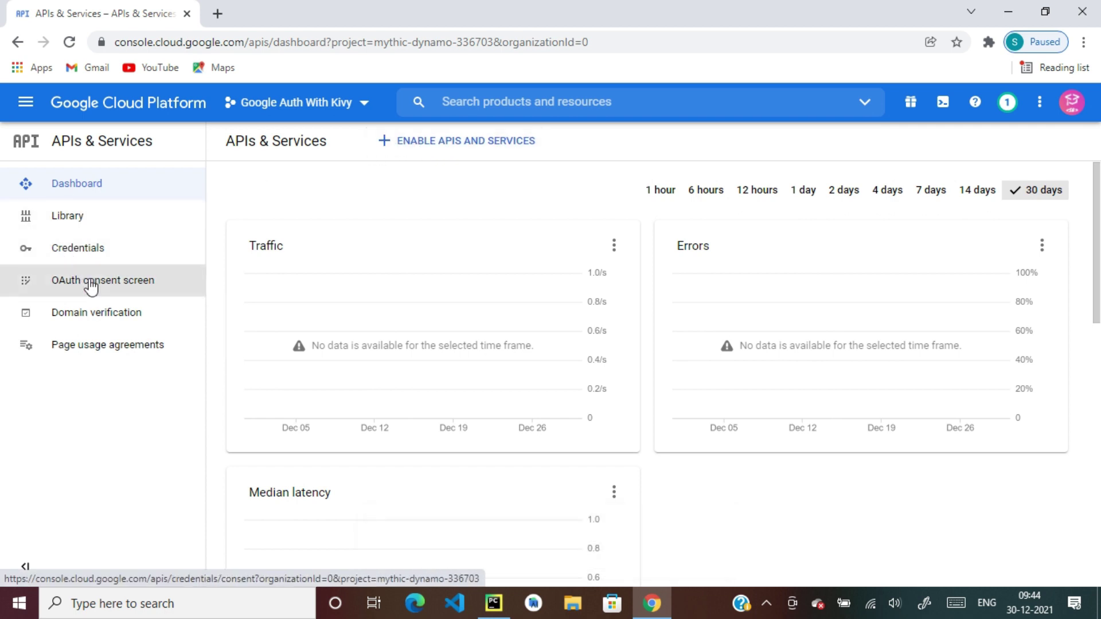
left_click(90, 261)
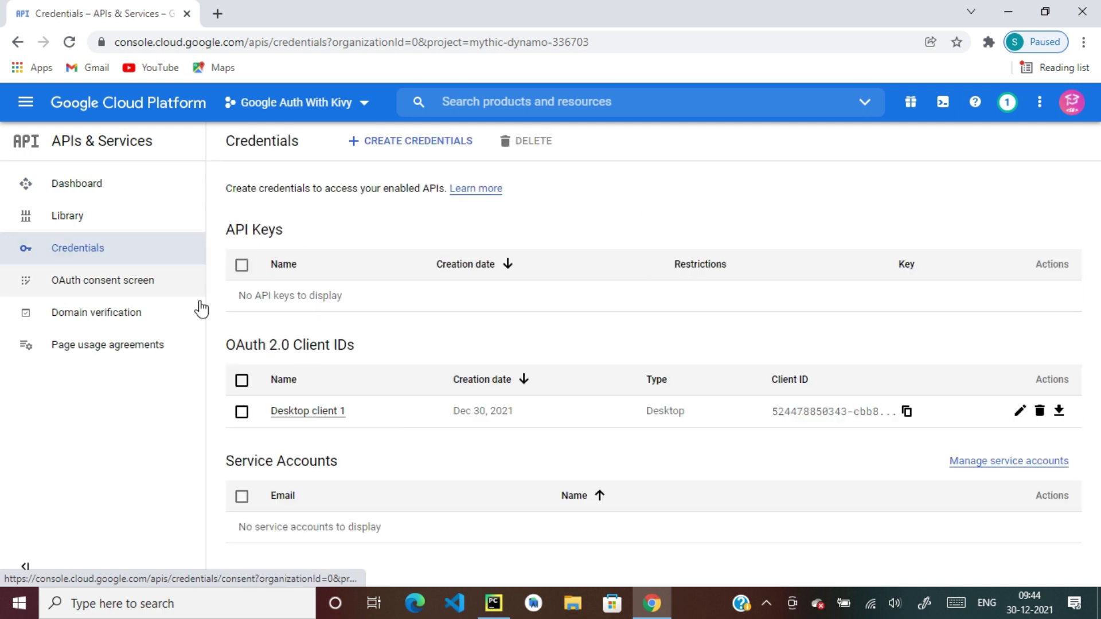
left_click(295, 102)
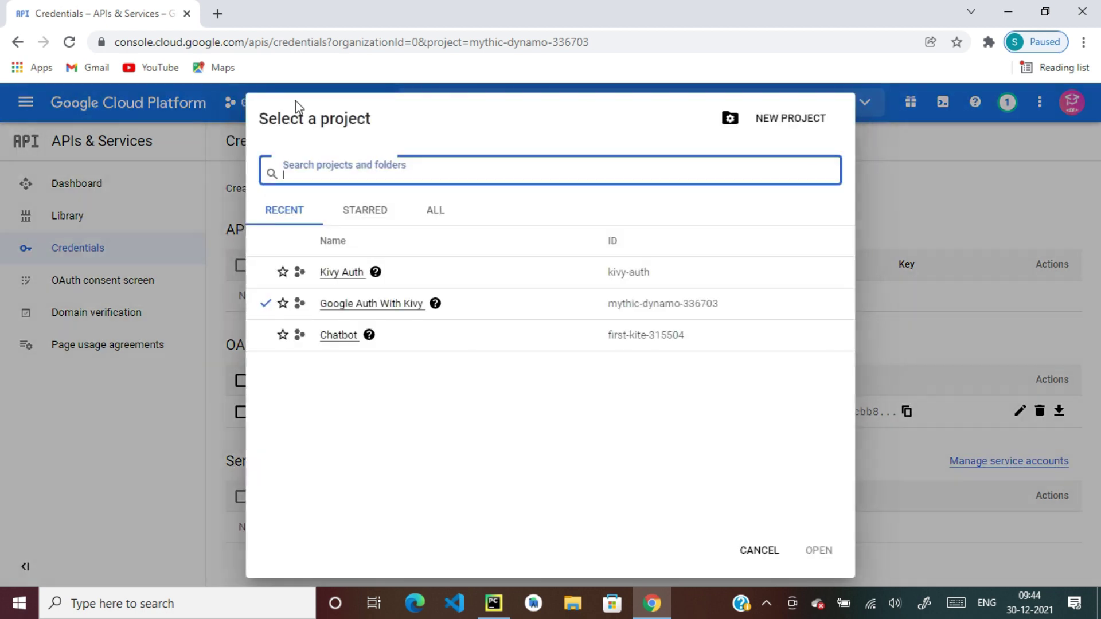
left_click(355, 274)
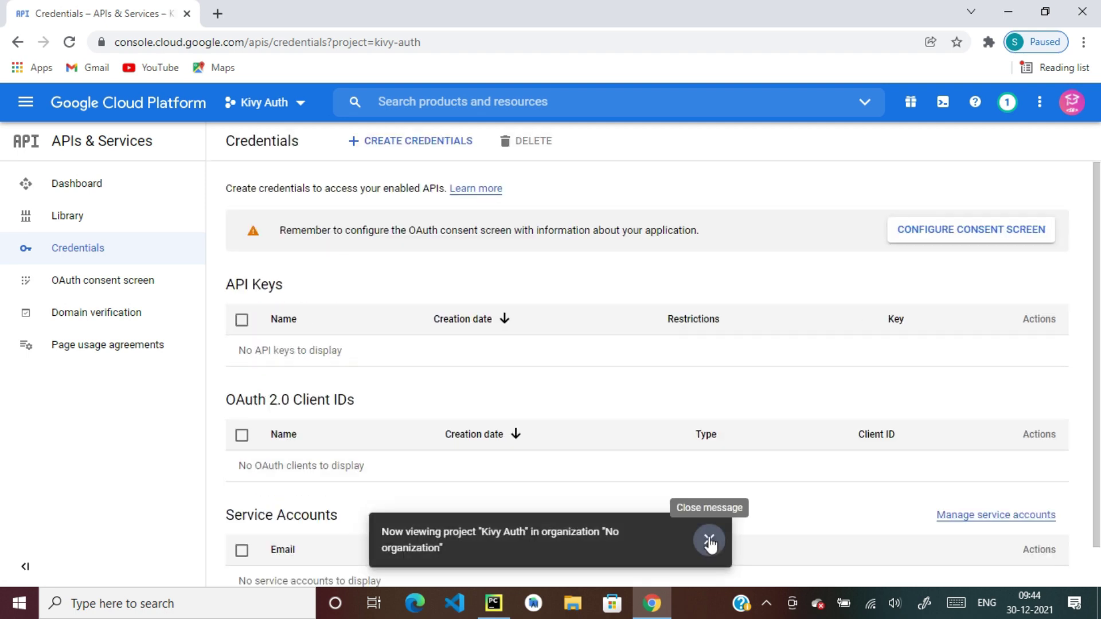
left_click(709, 539)
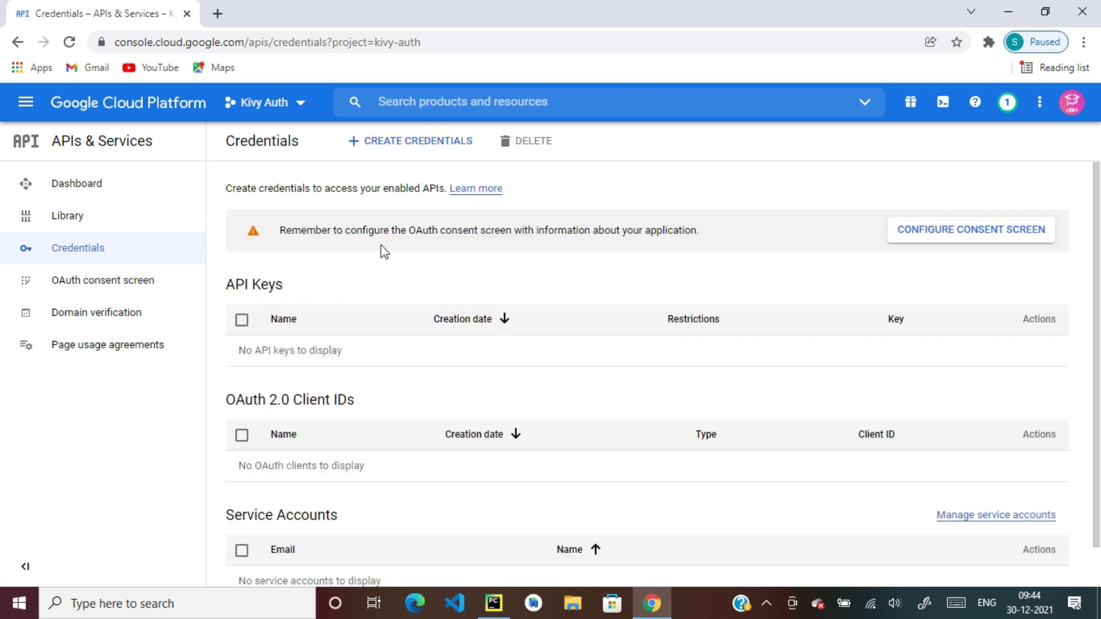
Start an OAuth client ID credential and go to configure the consent screen first
left_click(389, 152)
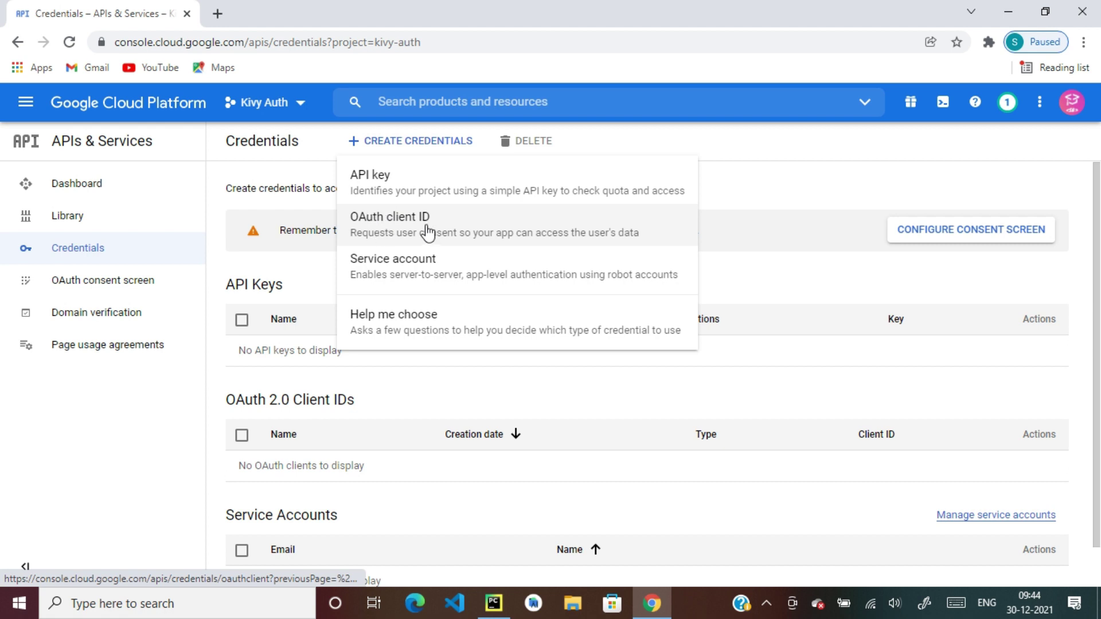
left_click(431, 233)
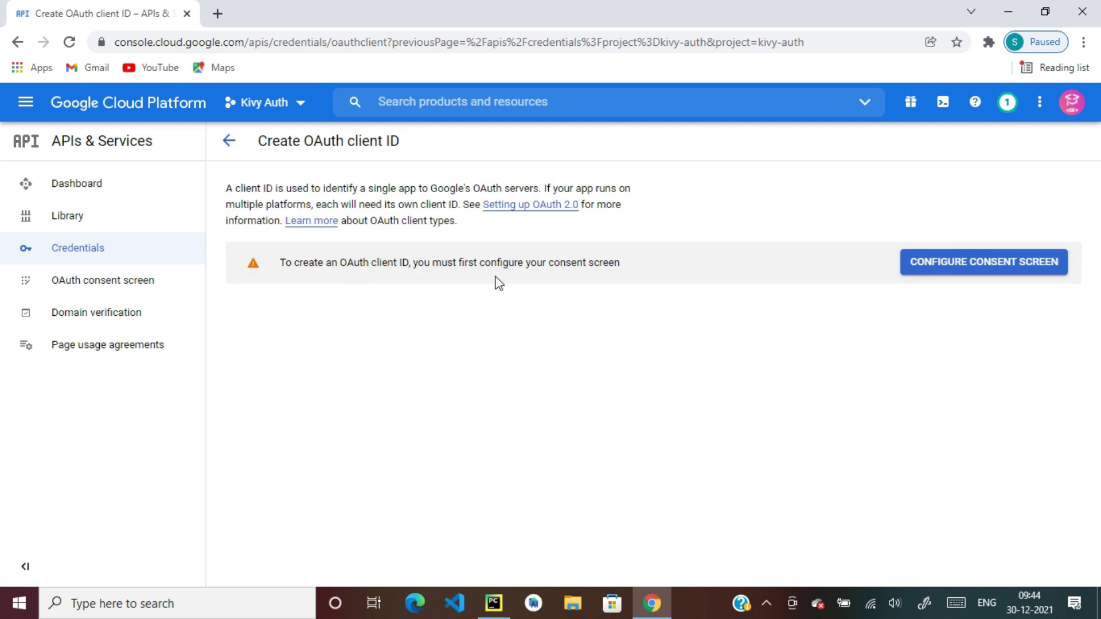
left_click(991, 267)
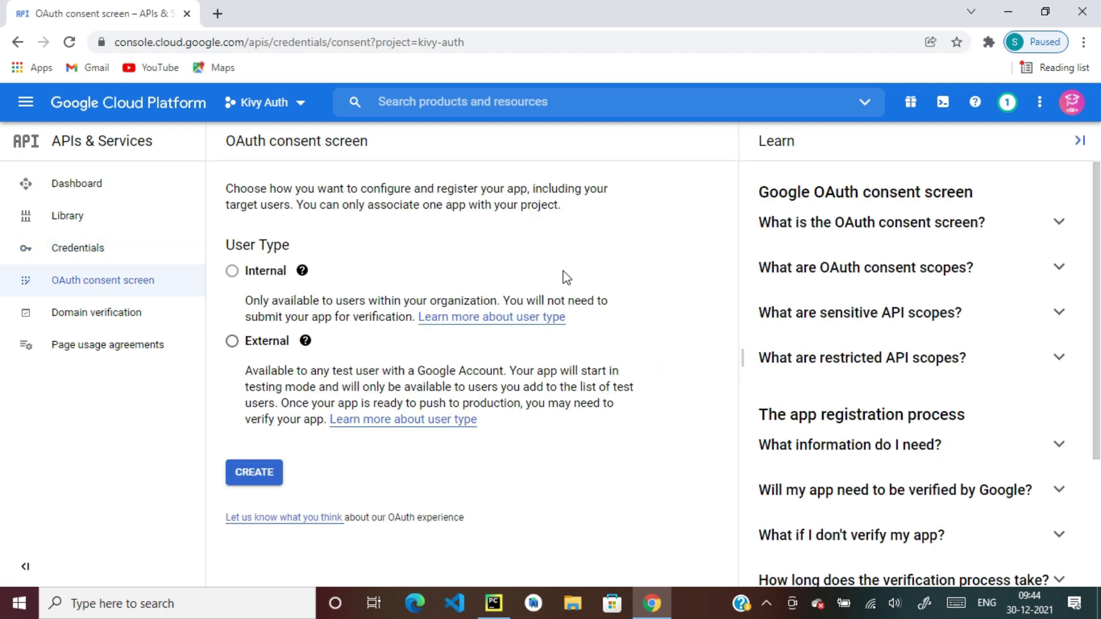
Choose the External user type, enter the app name, and set the account's own support email
left_click(232, 342)
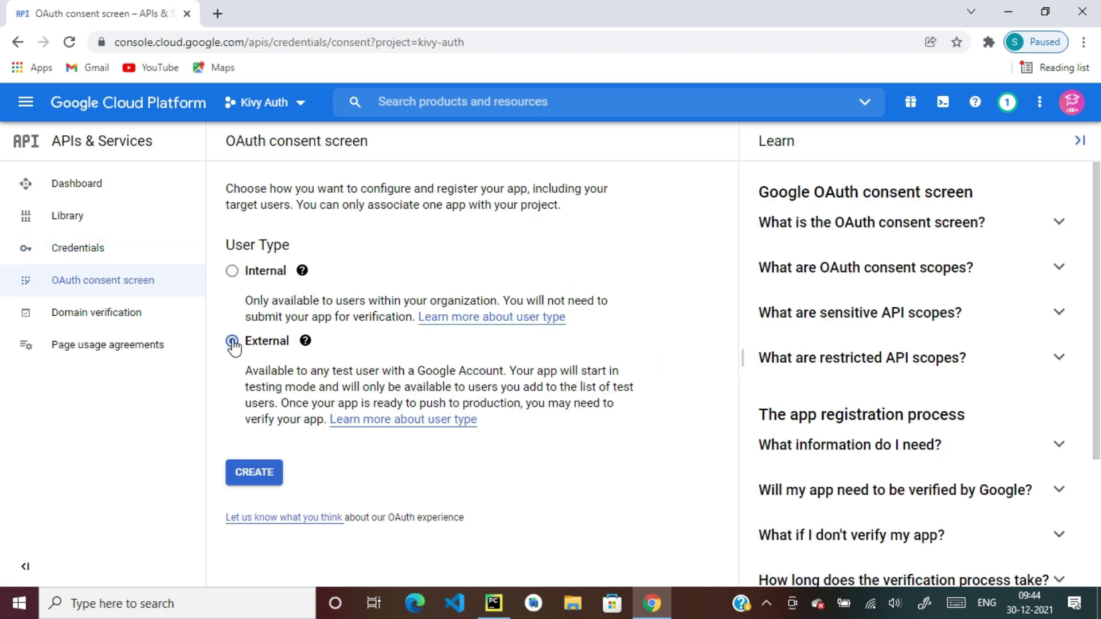
left_click(253, 473)
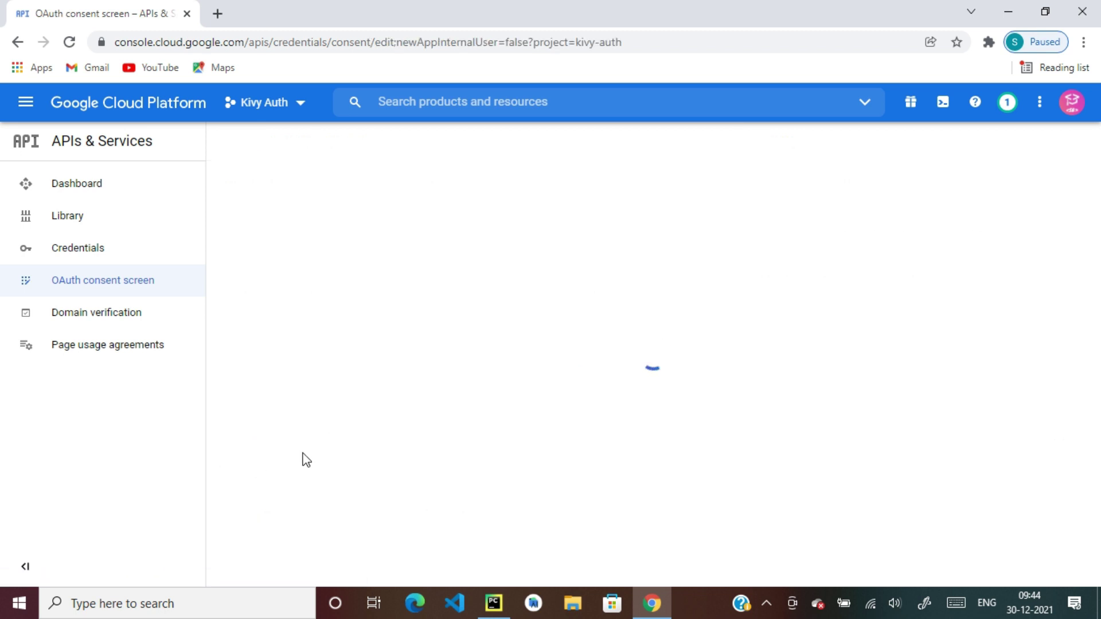
left_click(354, 346)
scroll(355, 351, "down", 2)
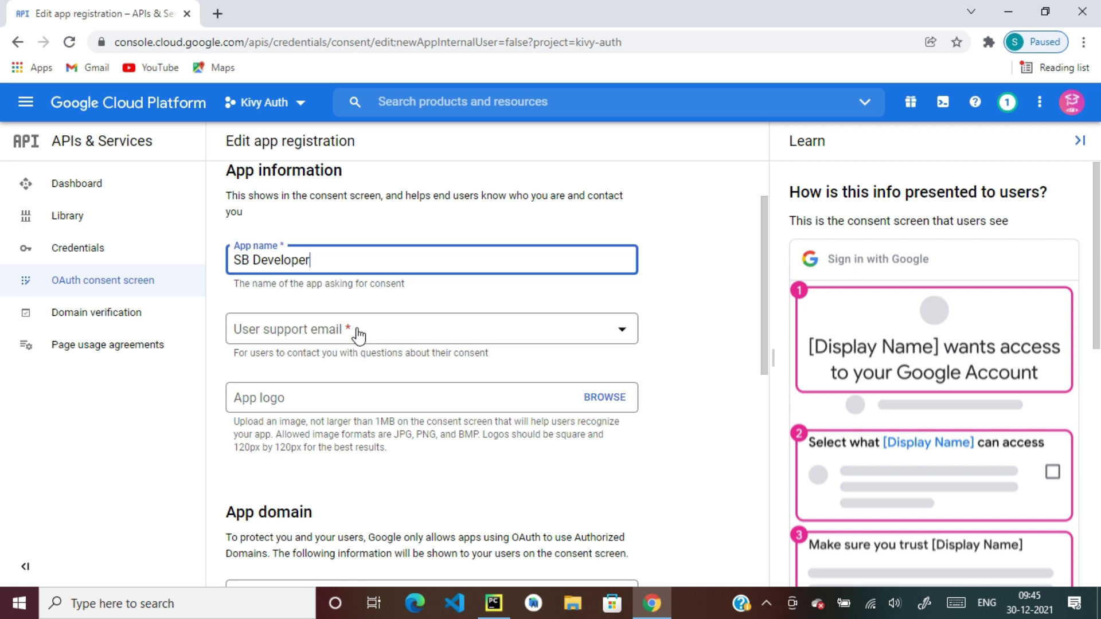
left_click(356, 333)
left_click(355, 341)
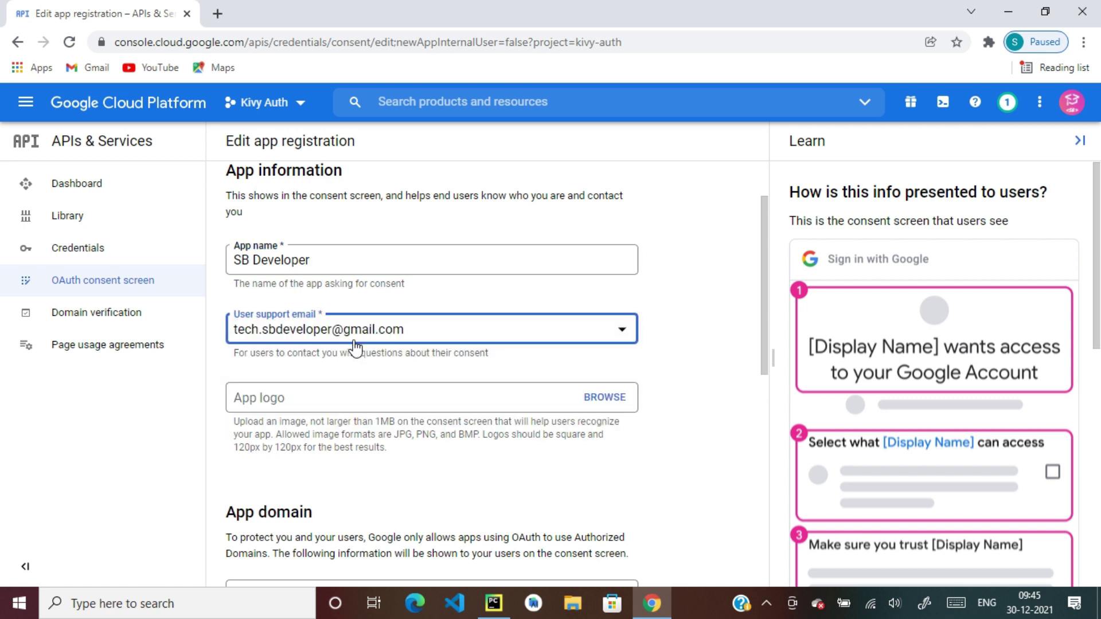
Enter the developer contact e-mail address and save the app registration details
scroll(355, 346, "down", 3)
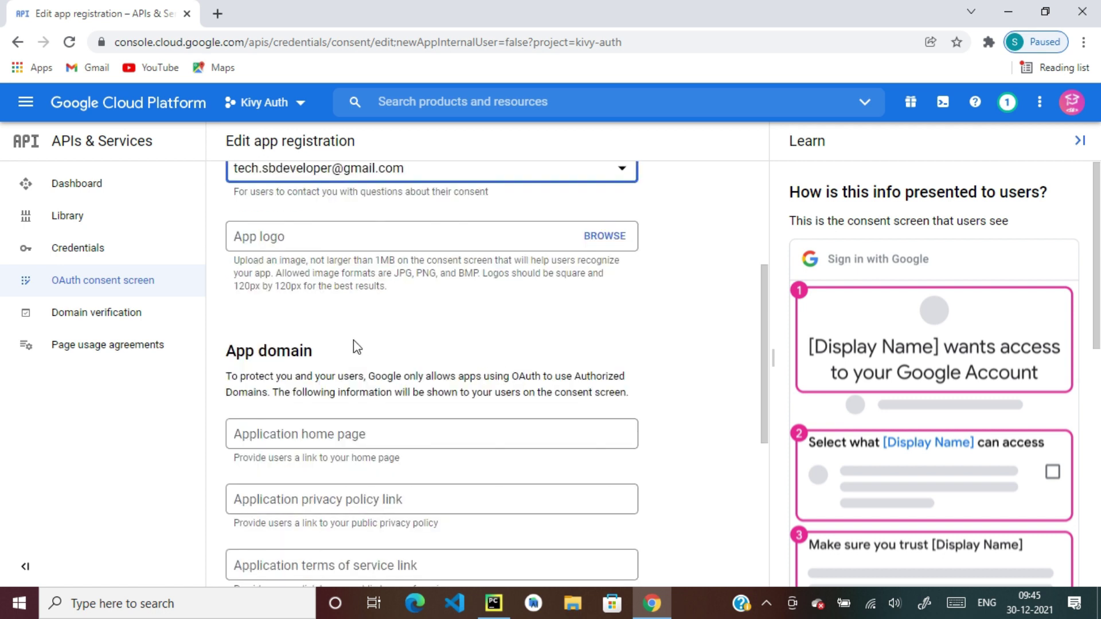
scroll(357, 347, "down", 1)
scroll(354, 338, "down", 4)
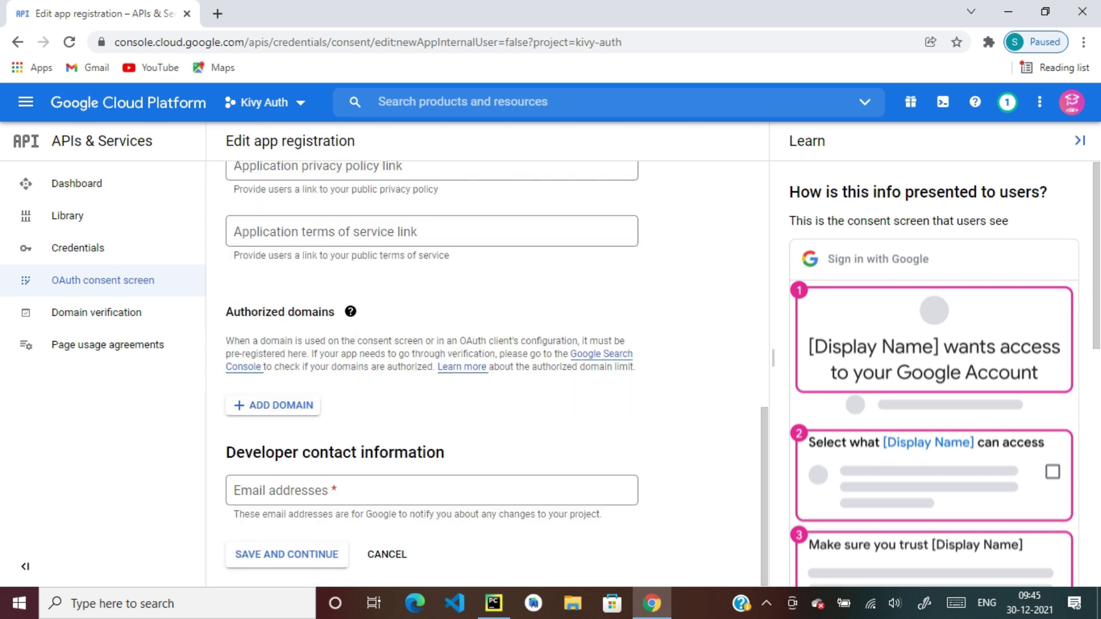
left_click(315, 500)
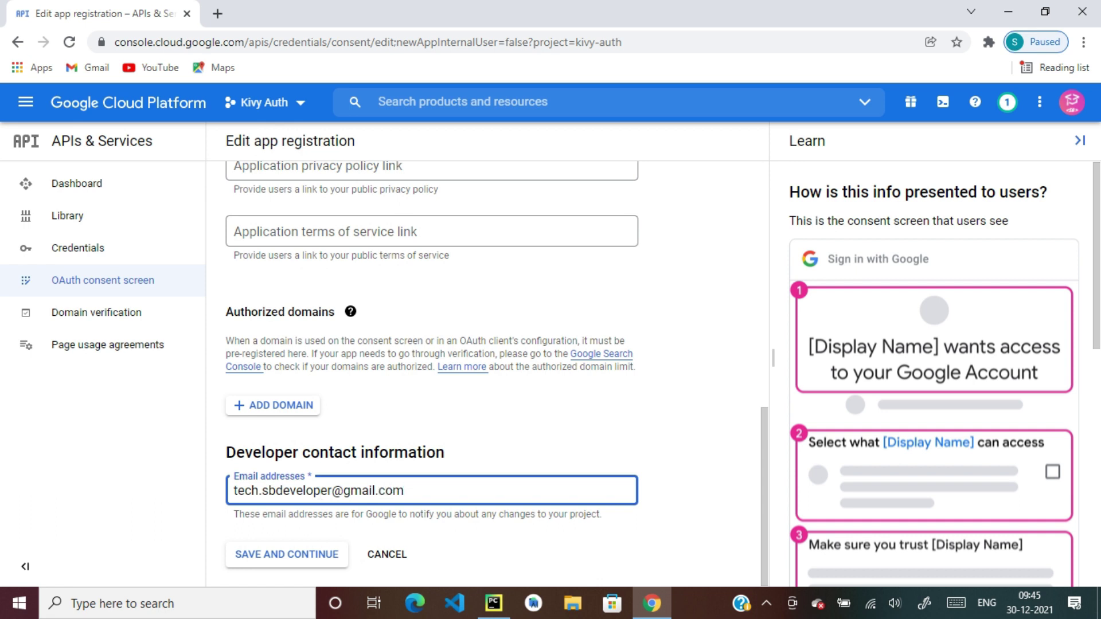
left_click(308, 558)
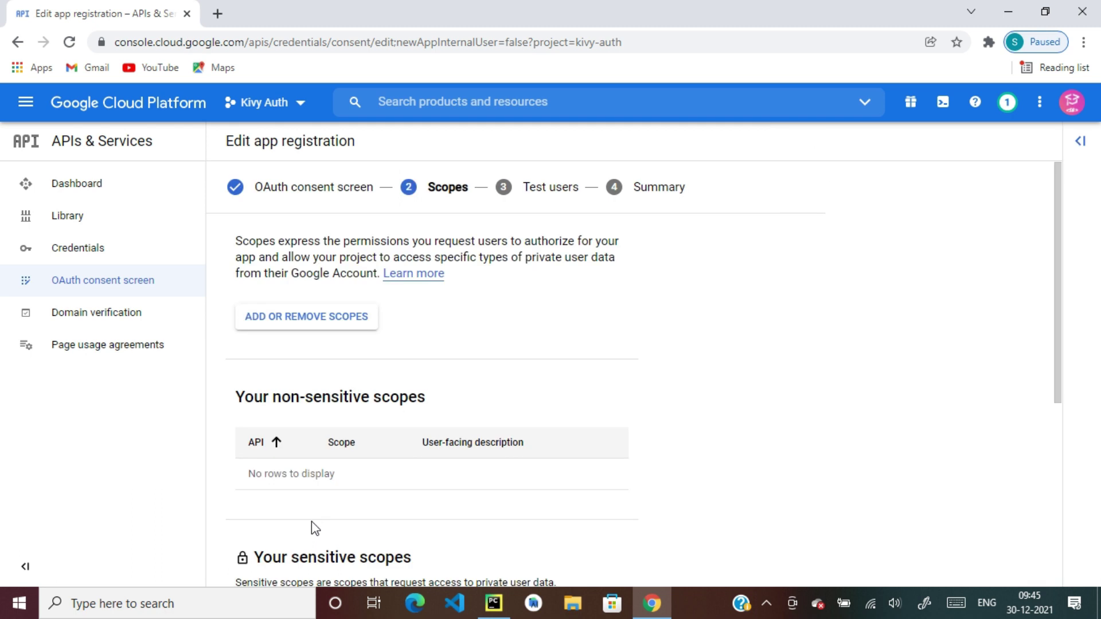
Skip the scopes and add the user's e-mail address as a test user
scroll(425, 380, "down", 5)
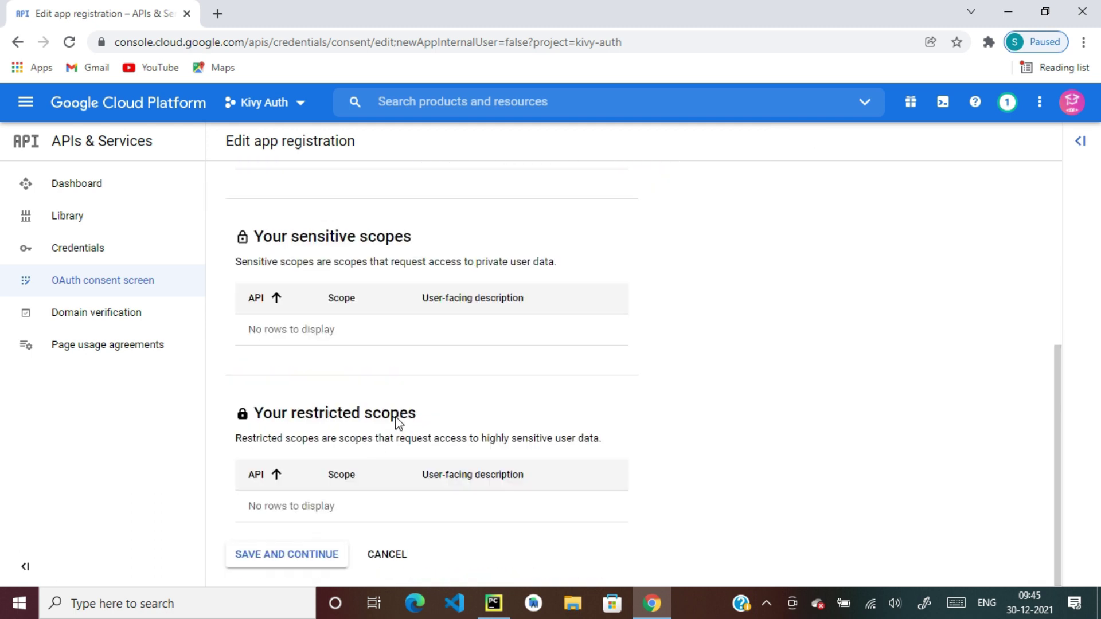
left_click(295, 556)
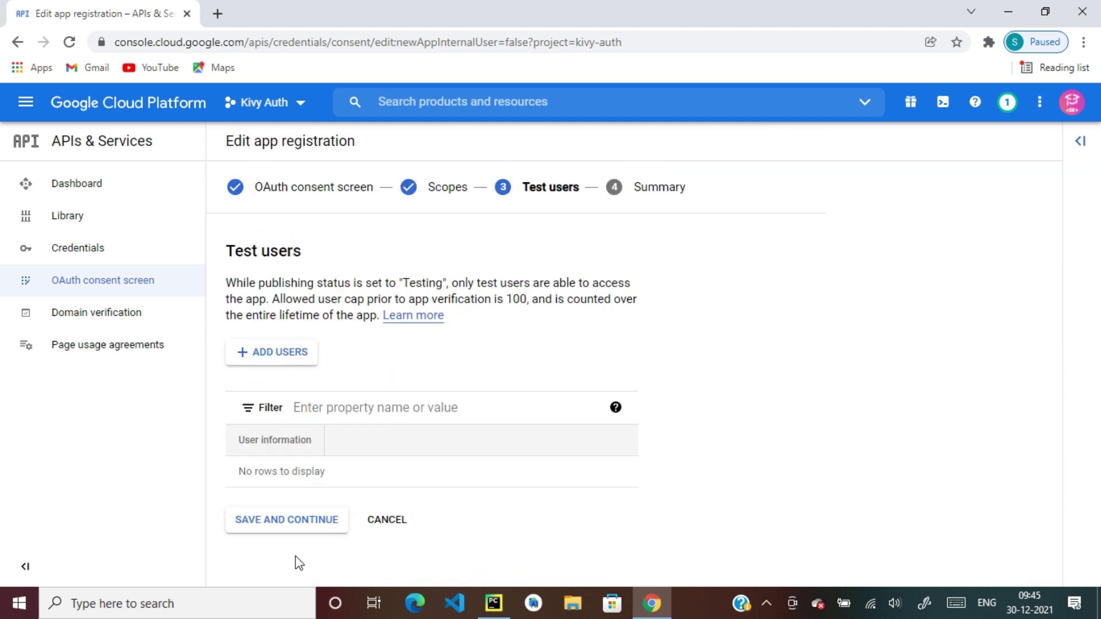
left_click(279, 359)
left_click(620, 263)
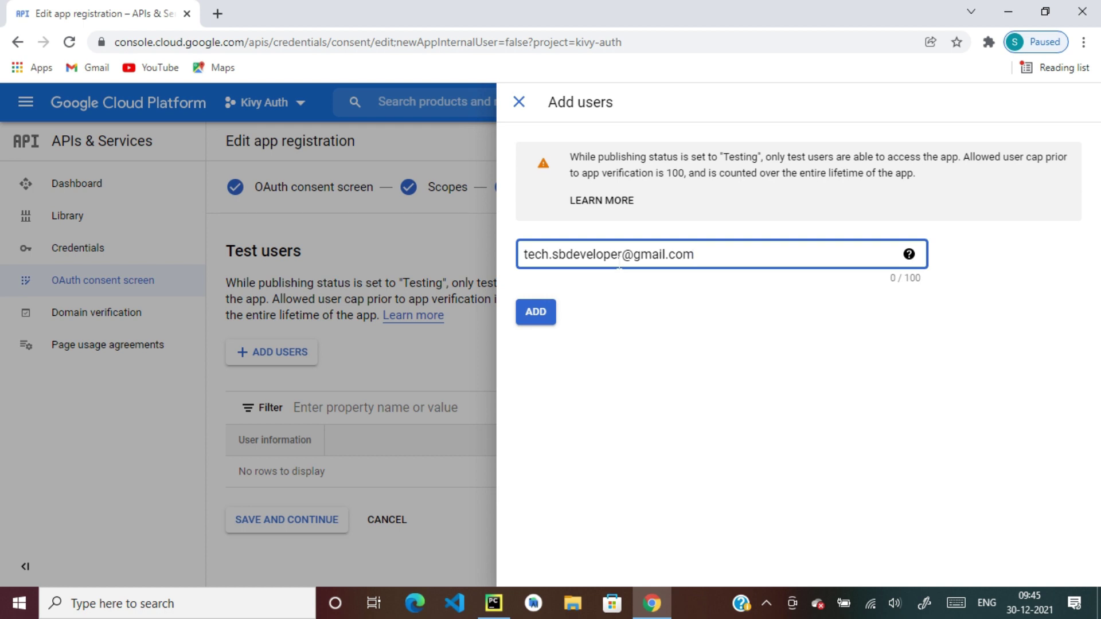
left_click(538, 312)
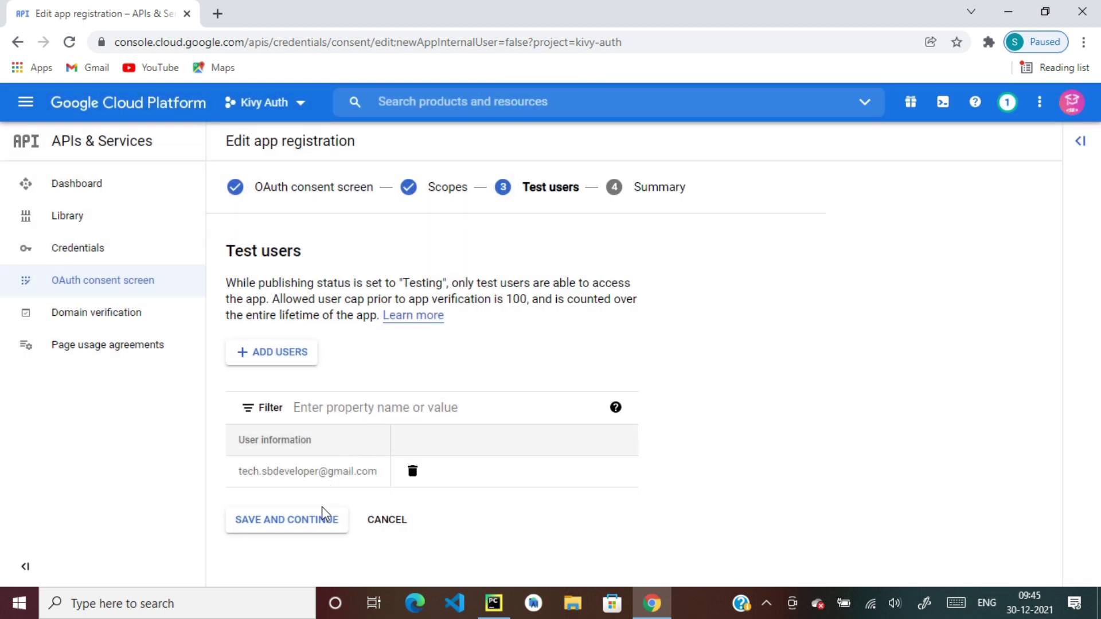
left_click(322, 516)
Return to the consent screen dashboard, then show the Credentials page
scroll(421, 386, "down", 10)
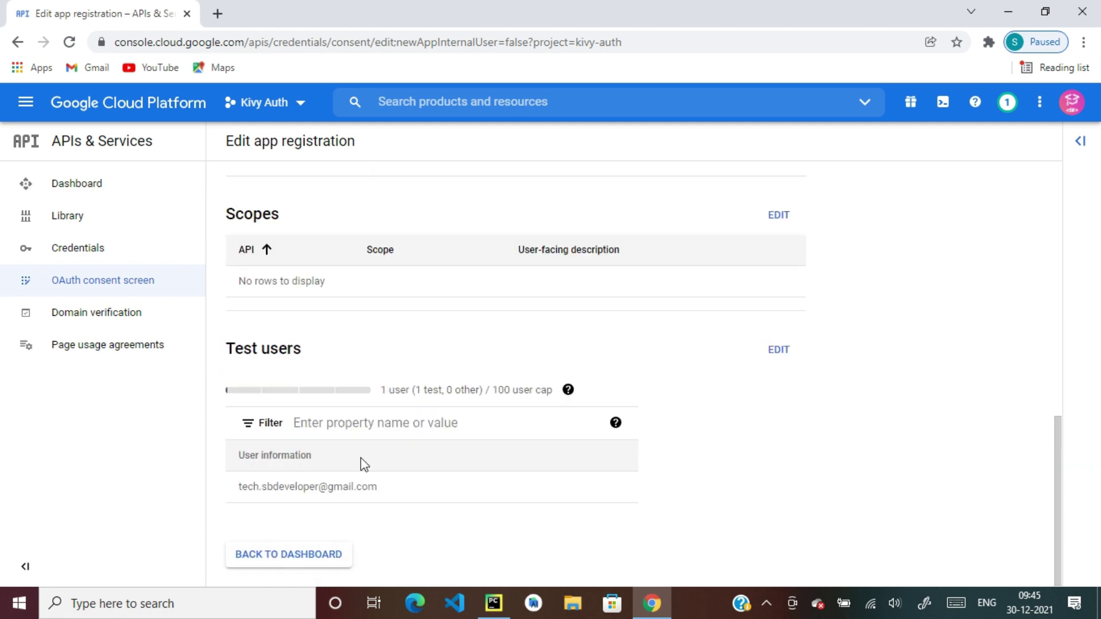
left_click(311, 557)
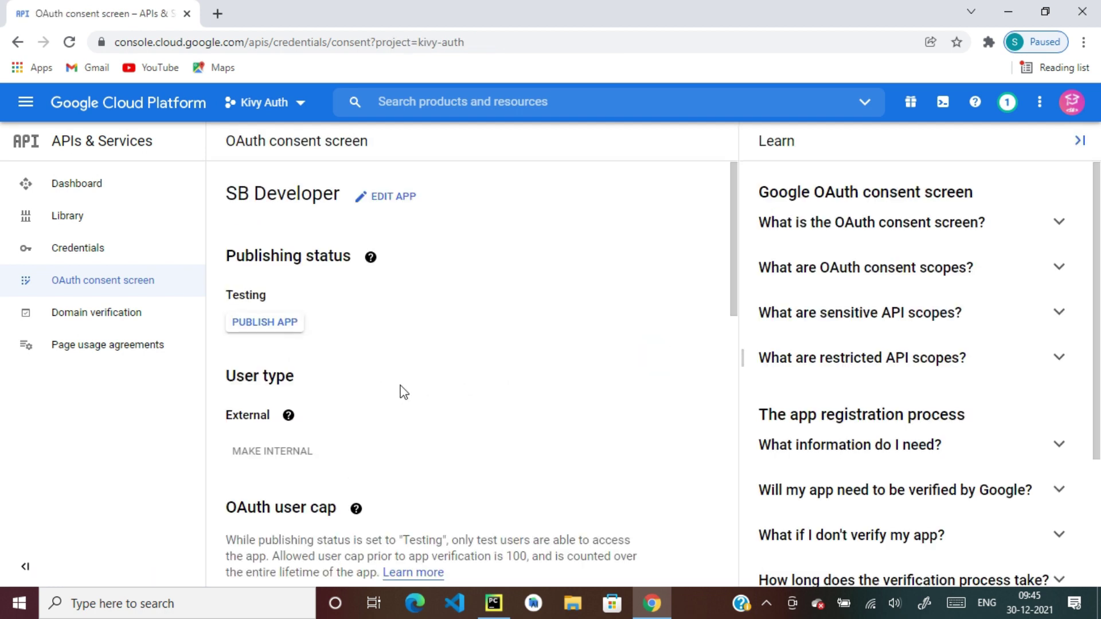
left_click(167, 251)
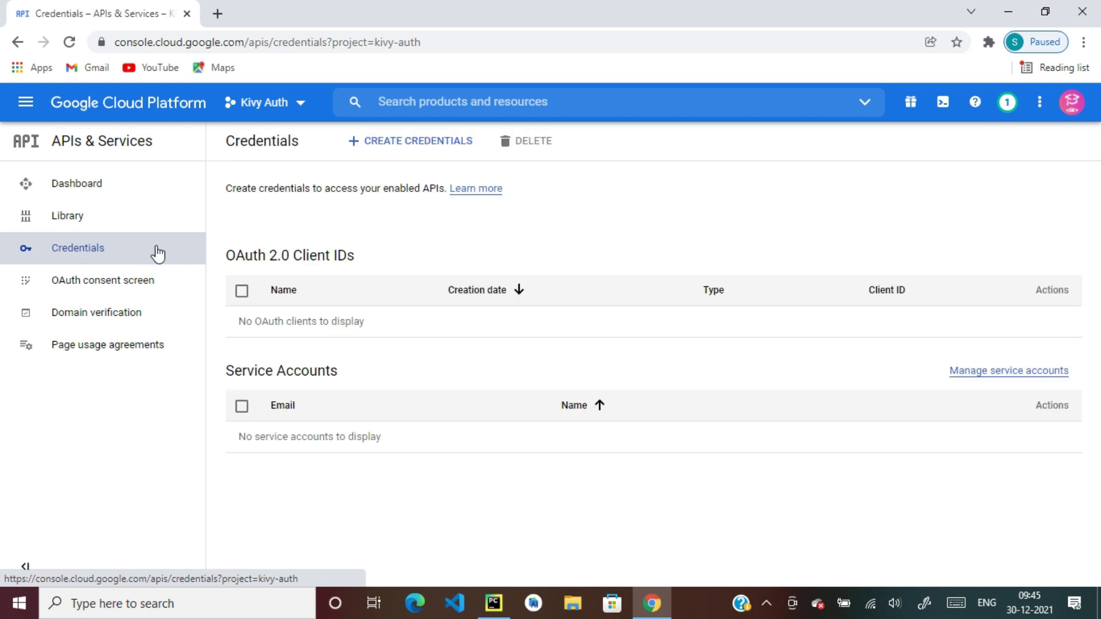
Create an OAuth client ID of type Desktop app named 'Kivy Auth App'
left_click(398, 144)
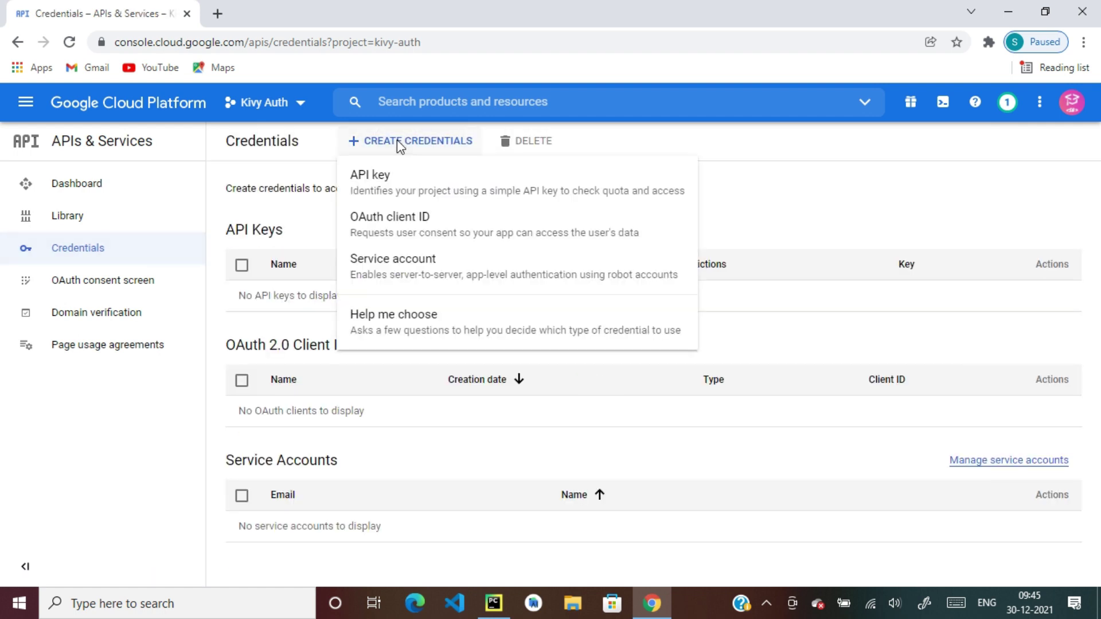
left_click(403, 230)
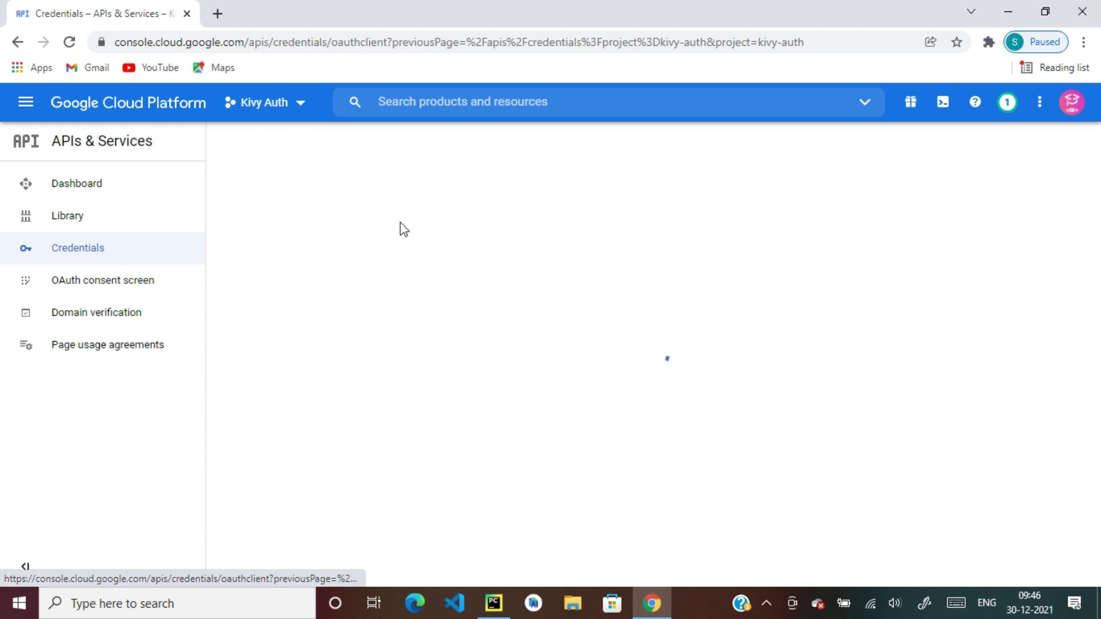
left_click(459, 270)
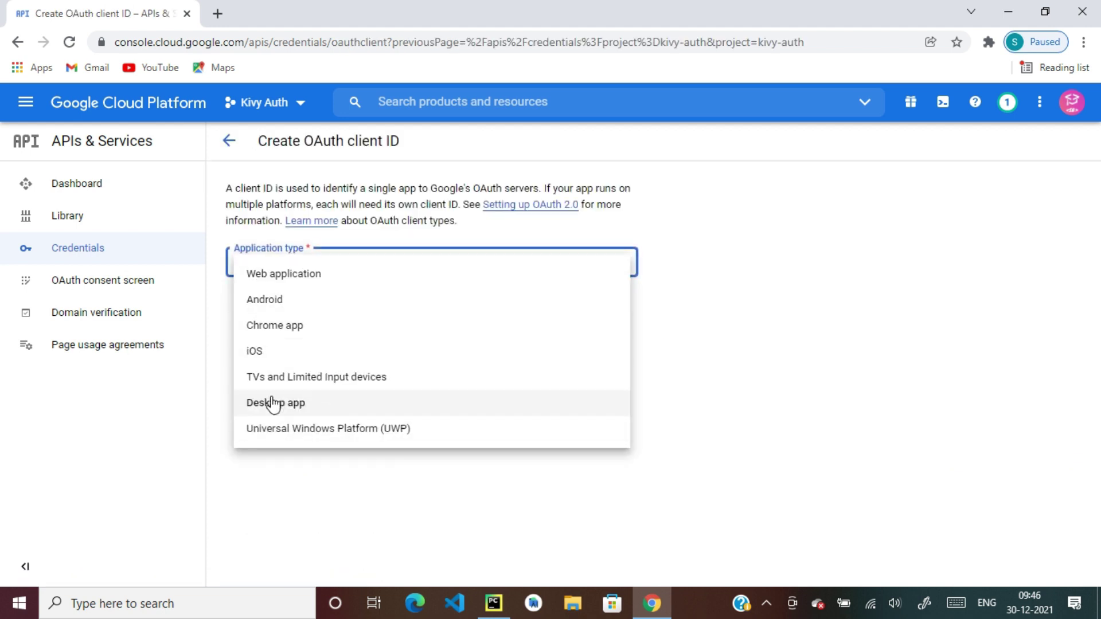
left_click(291, 403)
left_click_drag(326, 316, 232, 316)
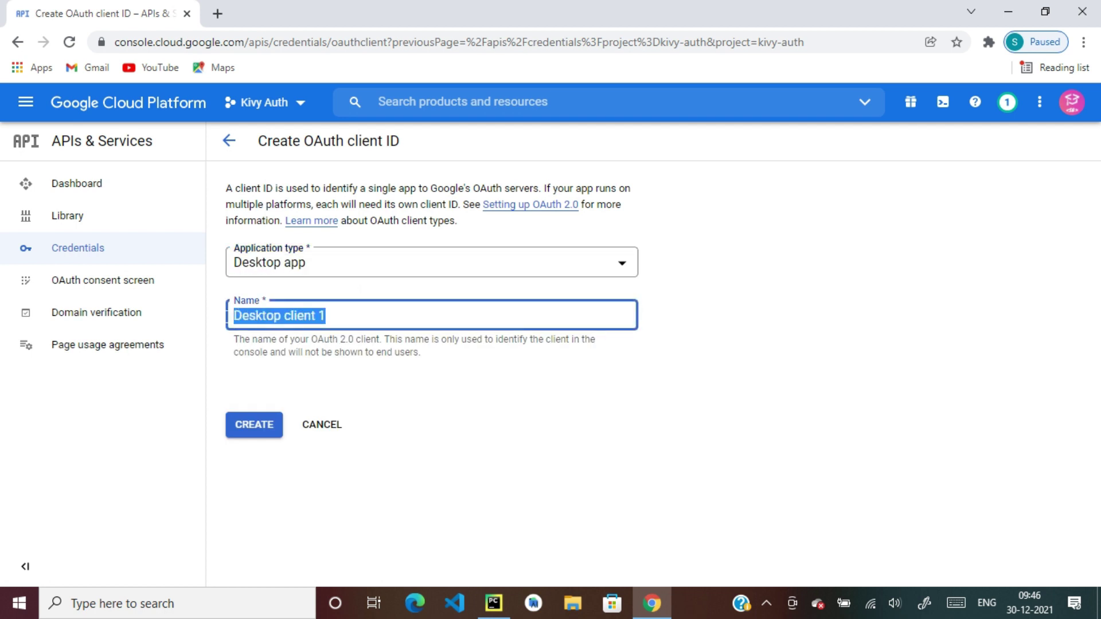
type("Kivy Auth App")
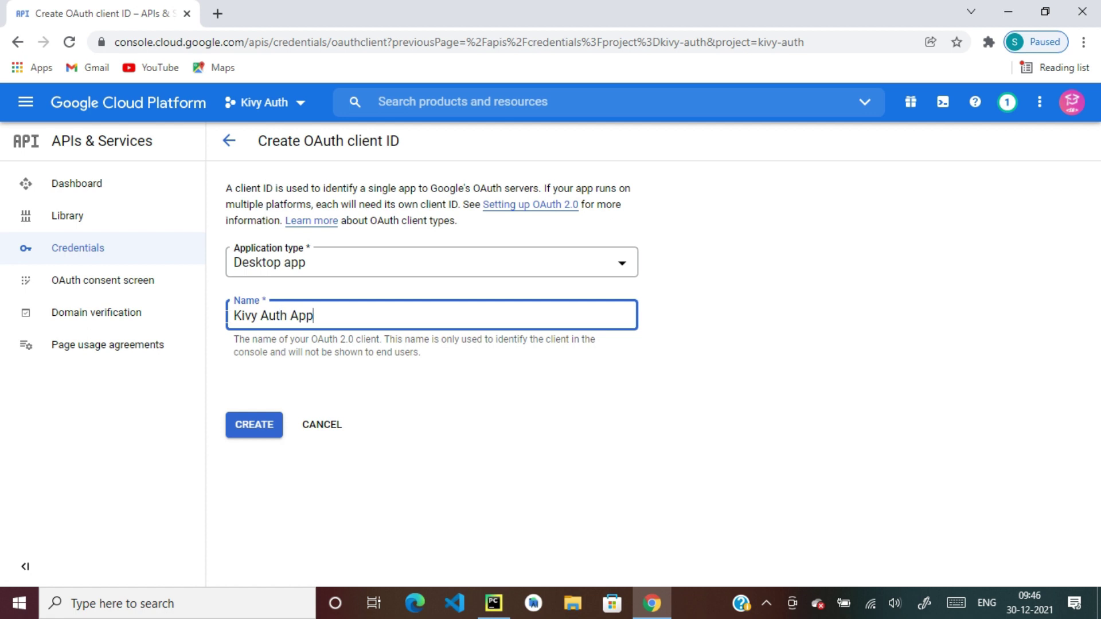
left_click(254, 439)
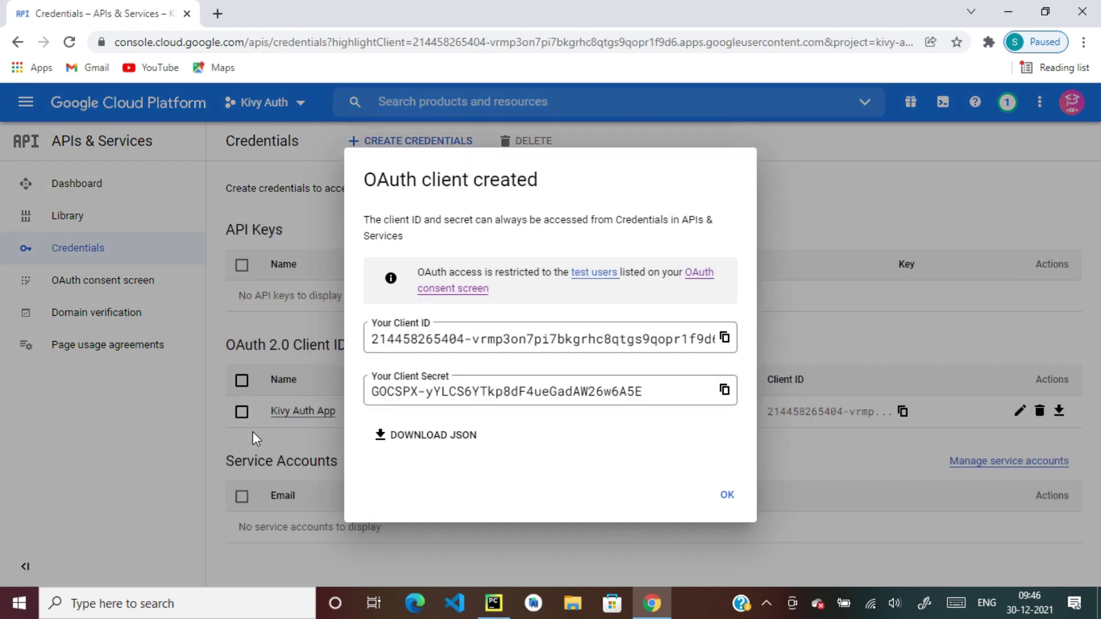
Copy the new Client ID and paste it into client_id.txt in PyCharm
left_click(725, 338)
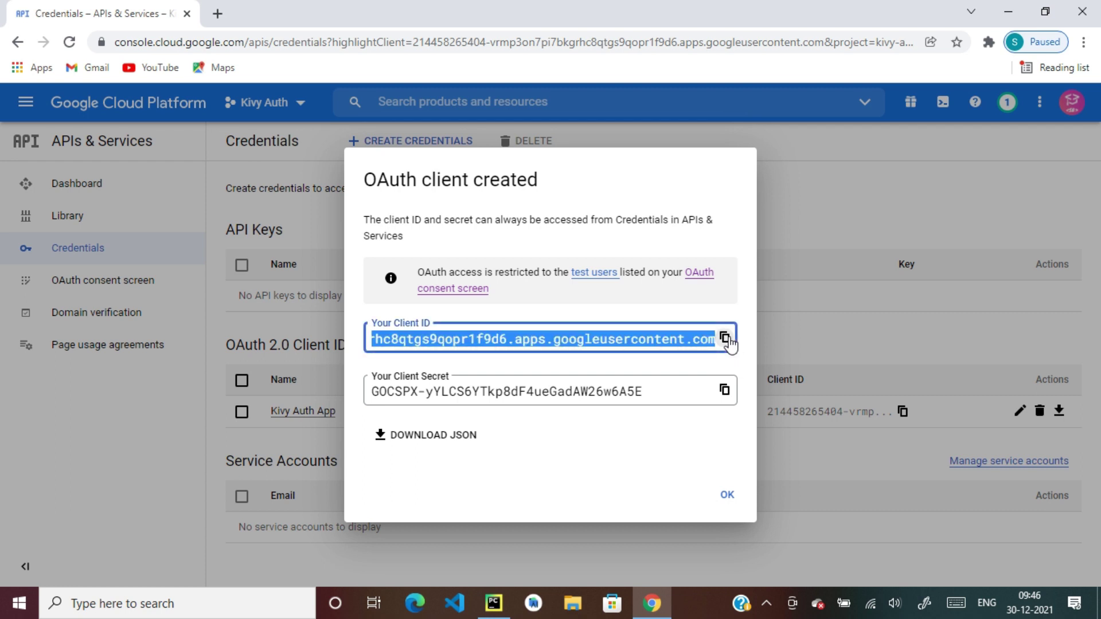
mouse_move(494, 606)
left_click(493, 603)
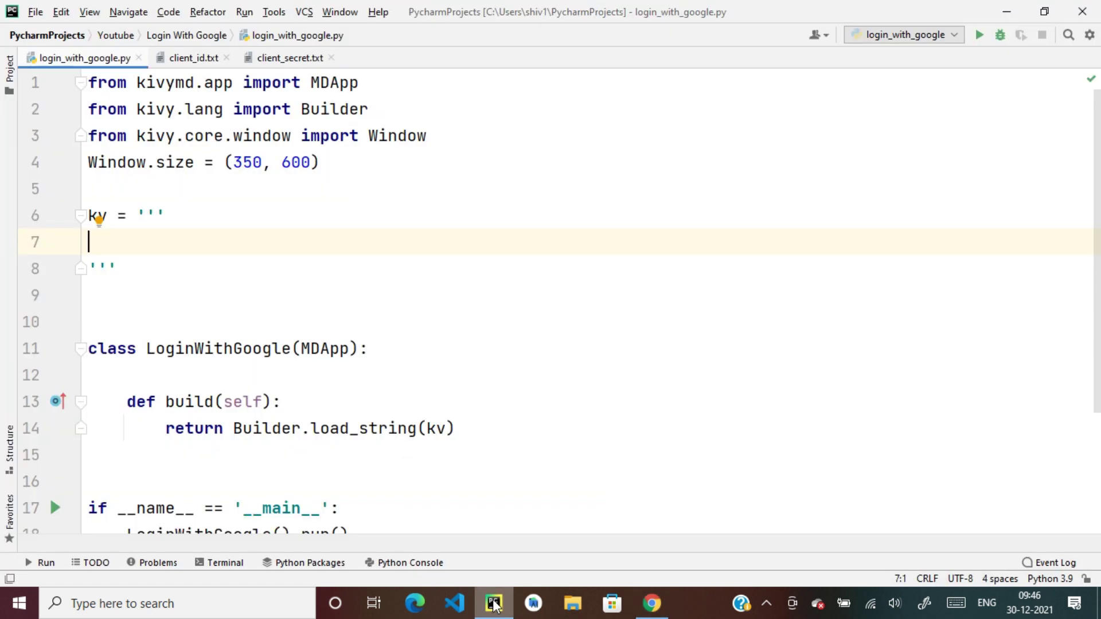
left_click(189, 58)
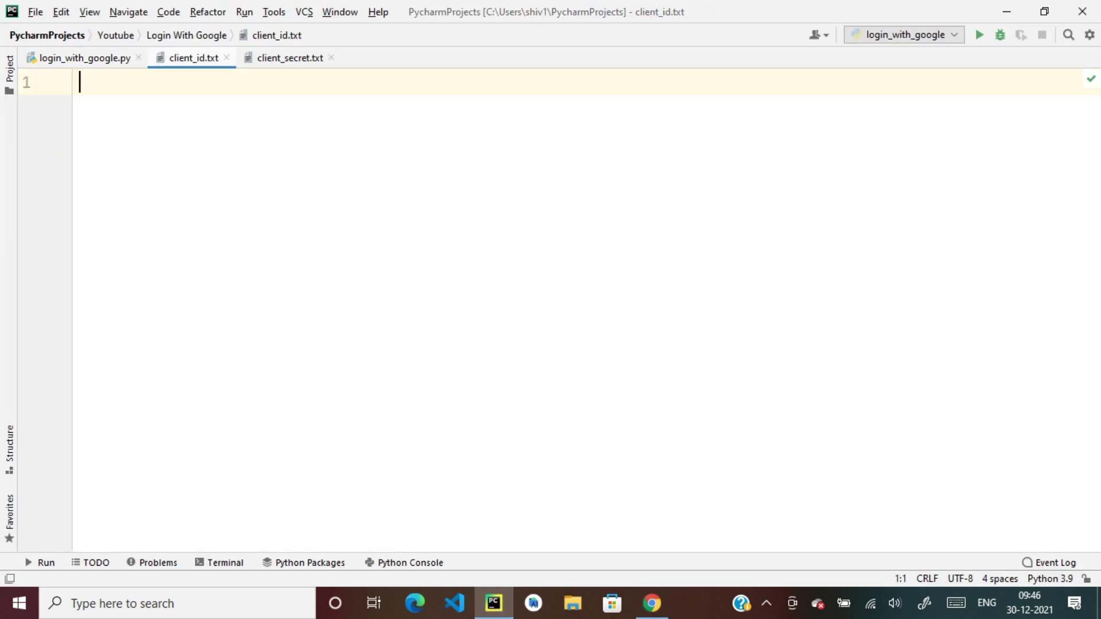
key("ctrl+v")
left_click(281, 57)
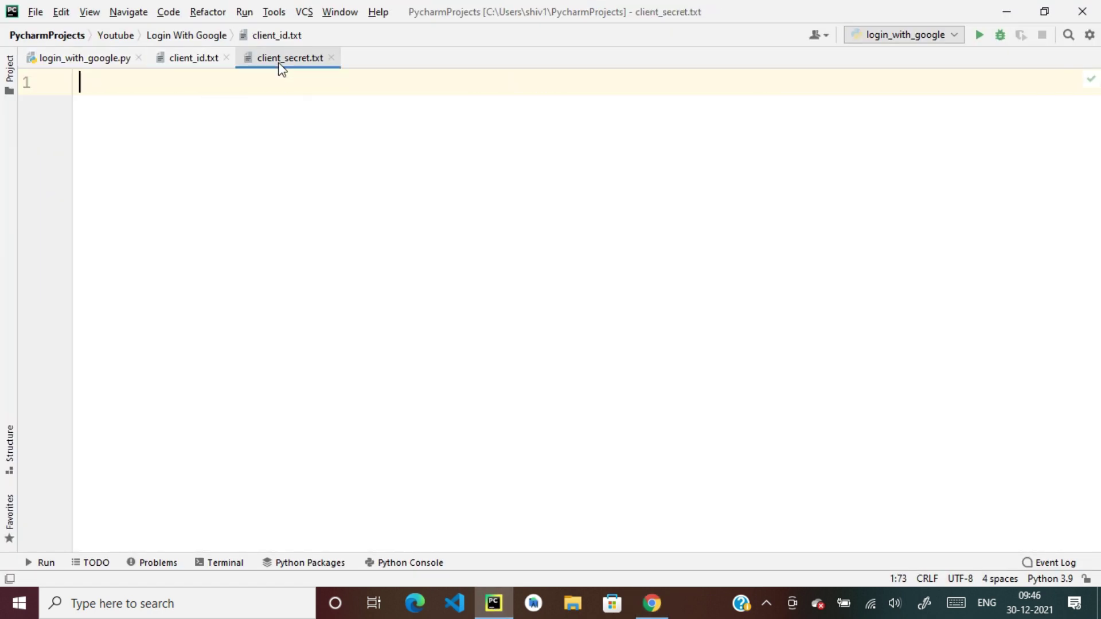
left_click(651, 603)
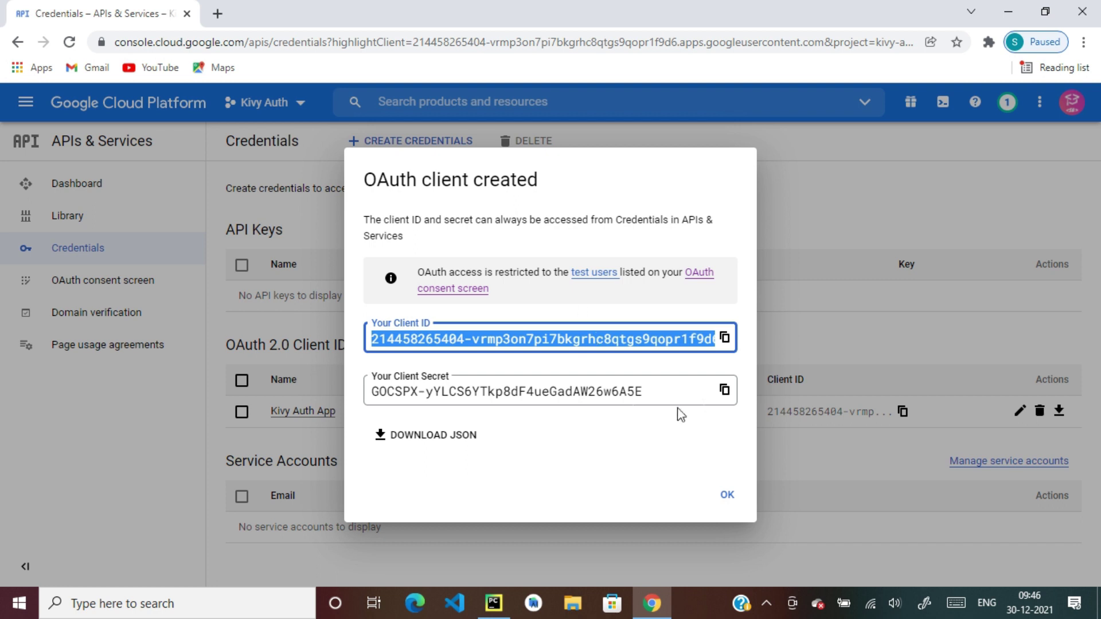
Copy the Client Secret and paste it into client_secret.txt in PyCharm
left_click(724, 390)
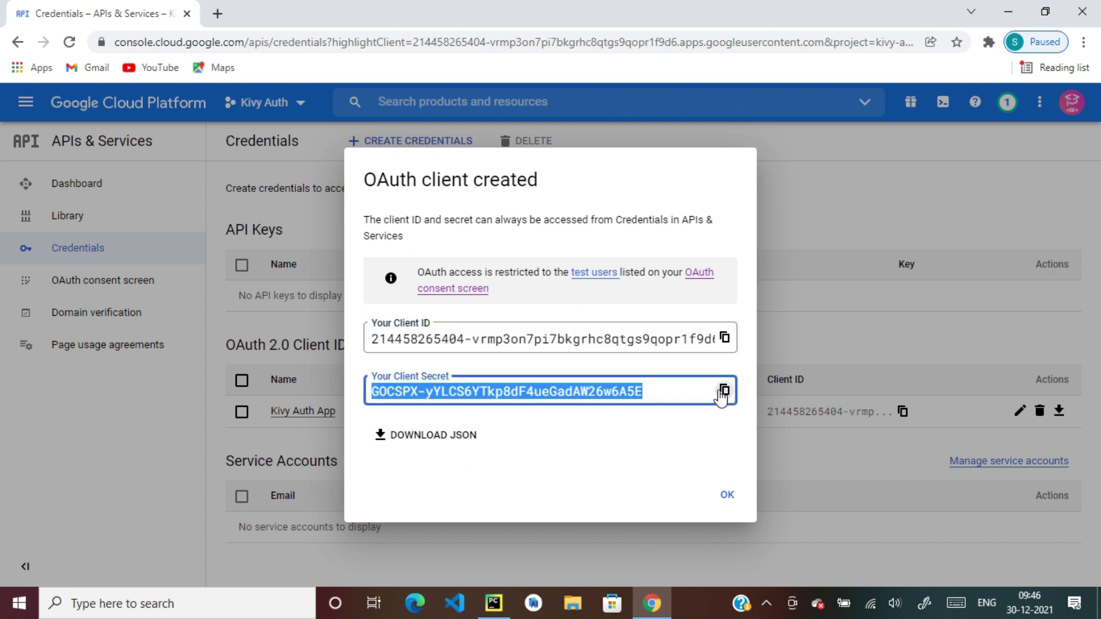
mouse_move(490, 610)
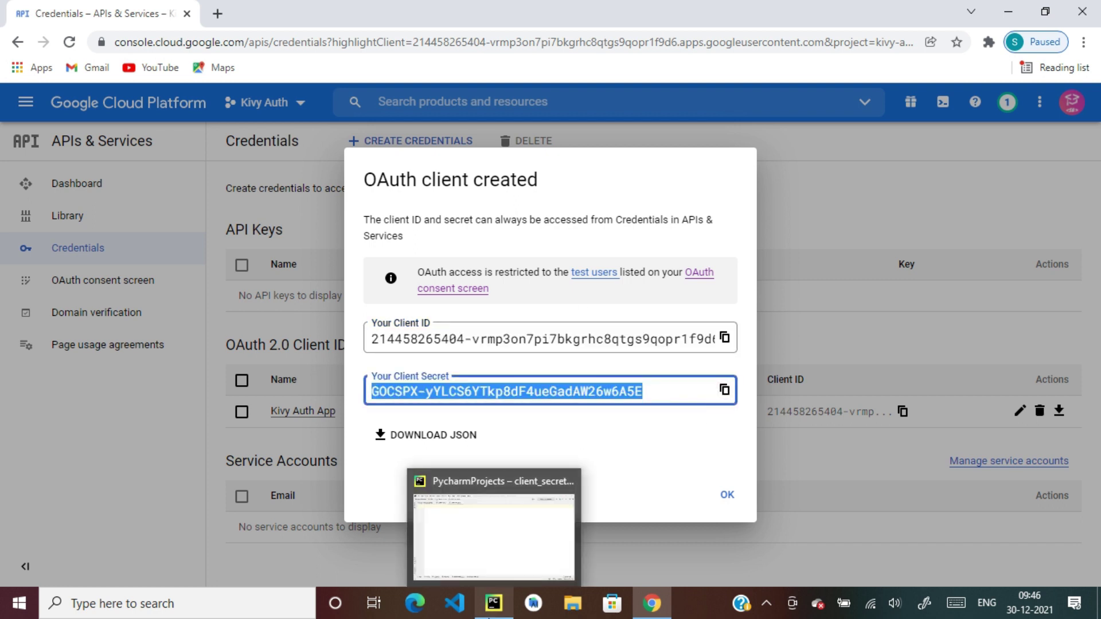
left_click(493, 516)
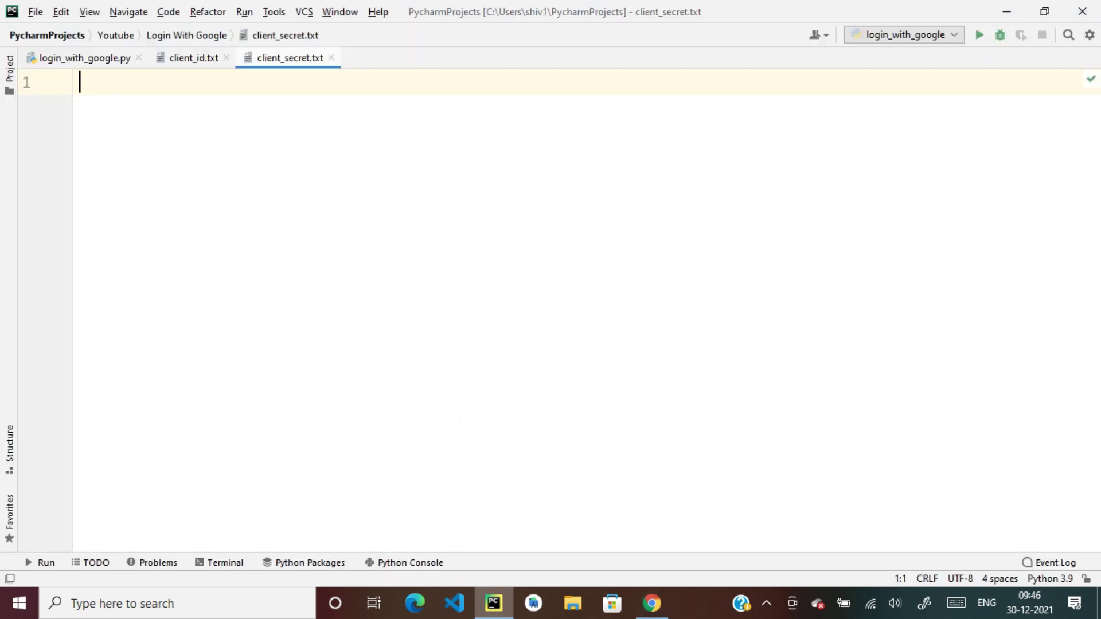
key("ctrl+v")
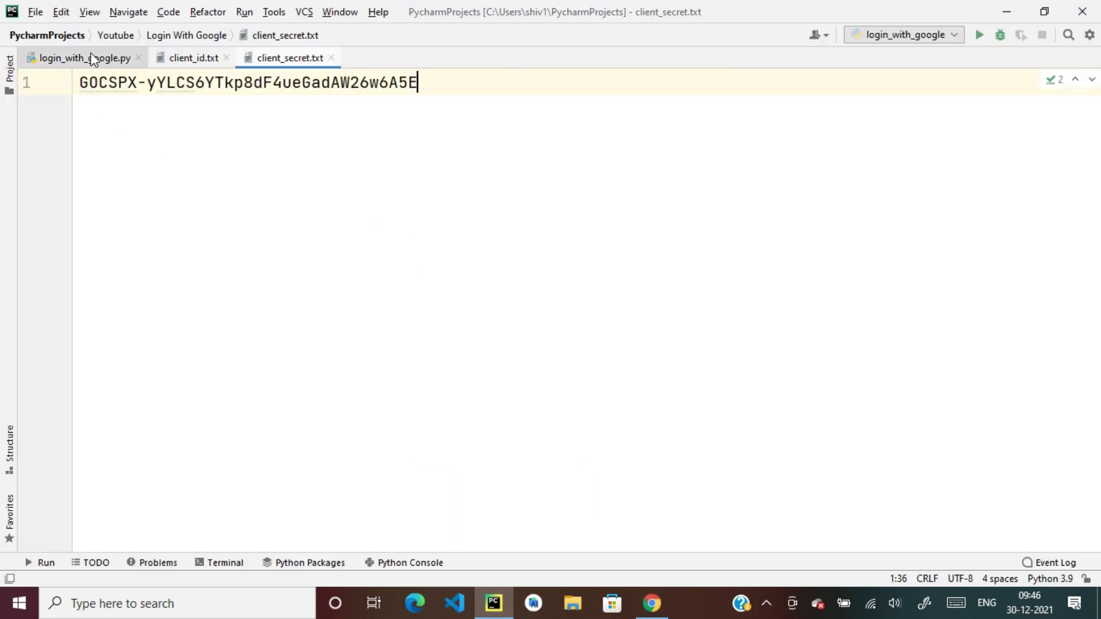
Check the login_with_google.py script, then dismiss the client-created dialog
left_click(92, 58)
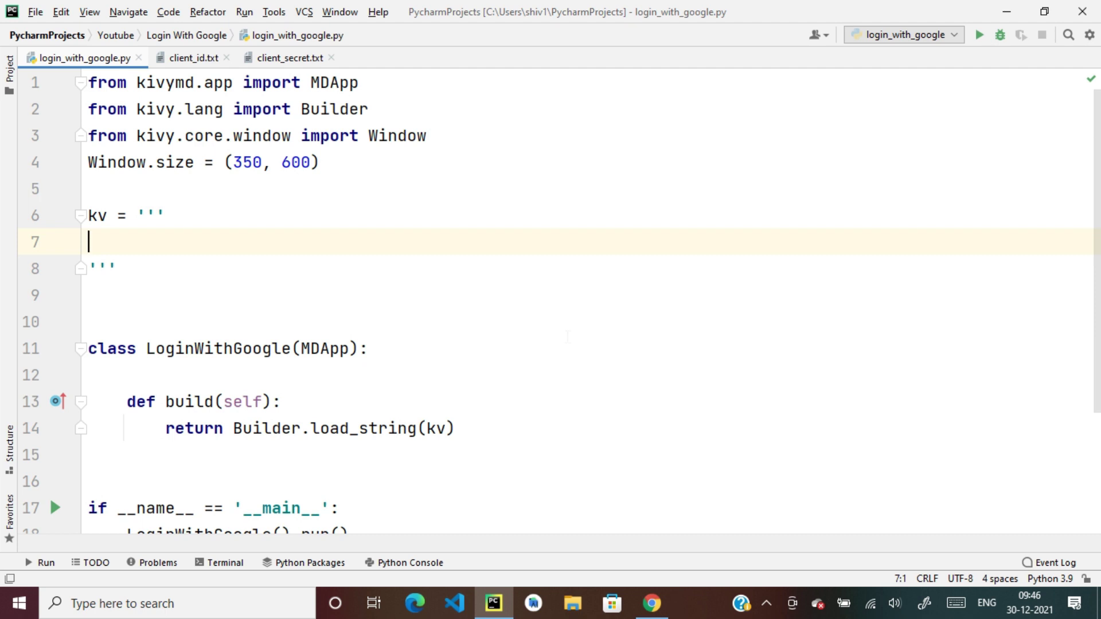
scroll(551, 298, "down", 3)
scroll(550, 298, "up", 3)
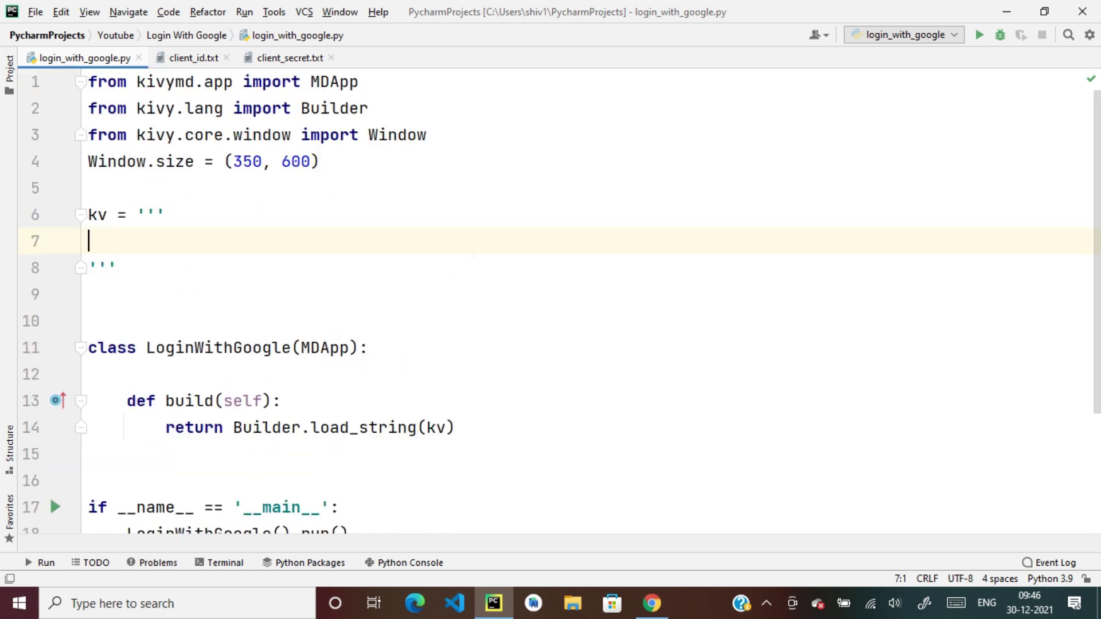
left_click(651, 603)
left_click(718, 497)
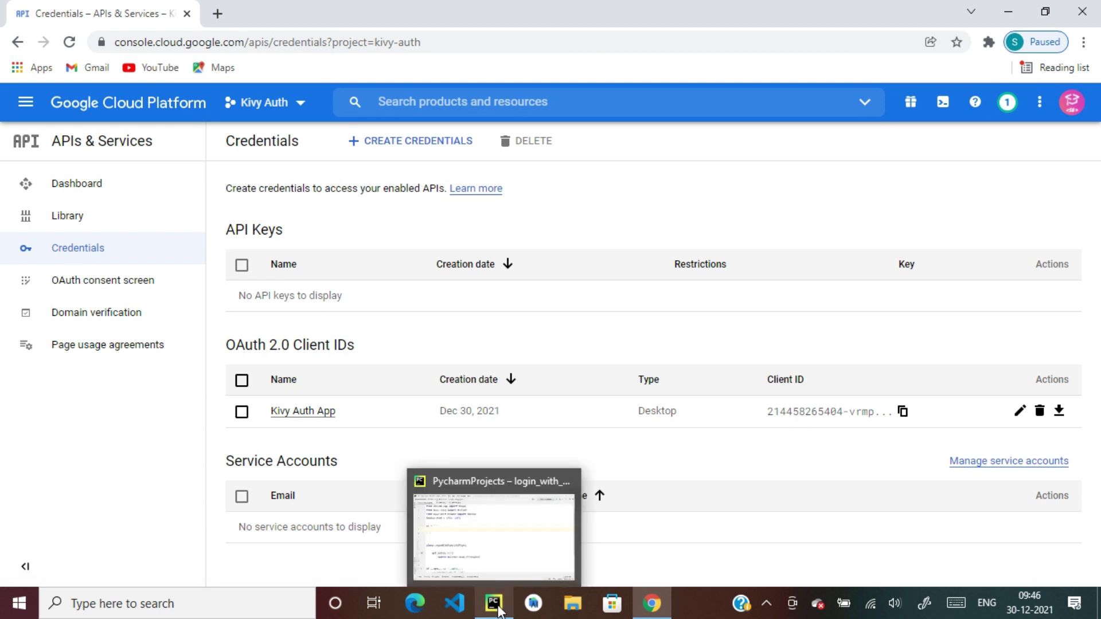
Launch Command Prompt from the Windows search using 'cmd'
left_click(497, 608)
key("super")
type("cmd")
key("Return")
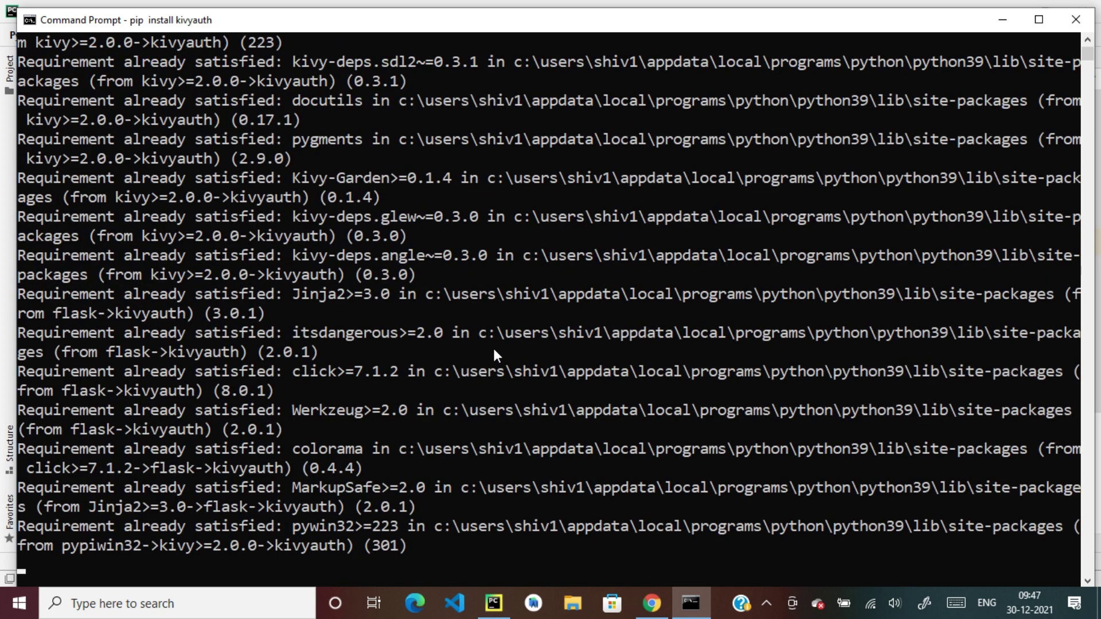
Review the pip install kivyauth output, then close the console with exit
scroll(494, 351, "up", 8)
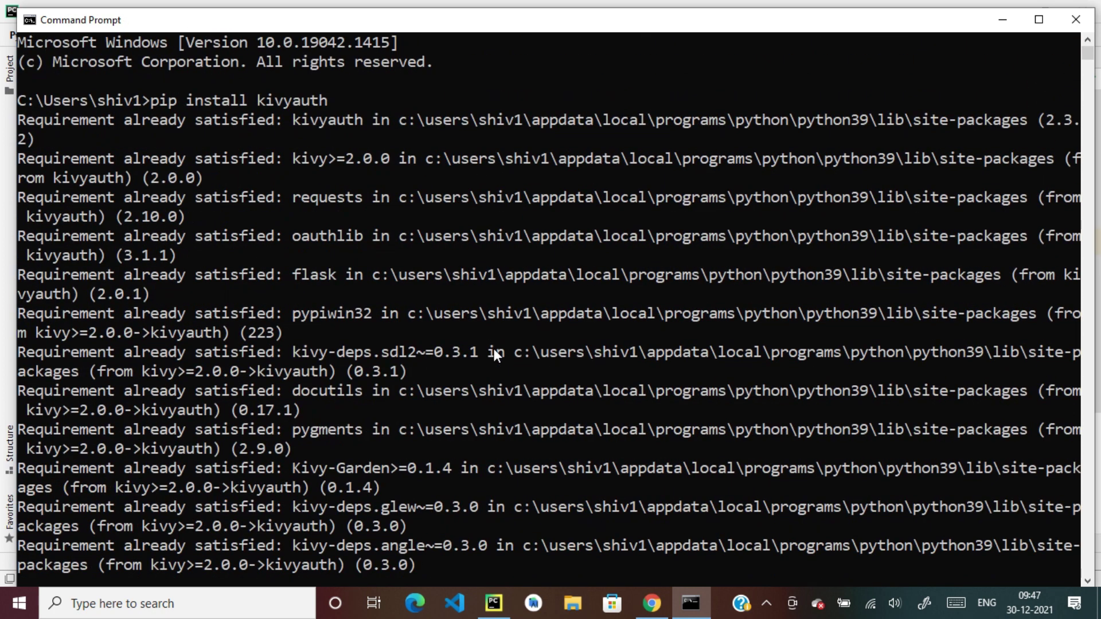
scroll(494, 351, "down", 9)
scroll(494, 353, "down", 2)
type("xit")
key("Return")
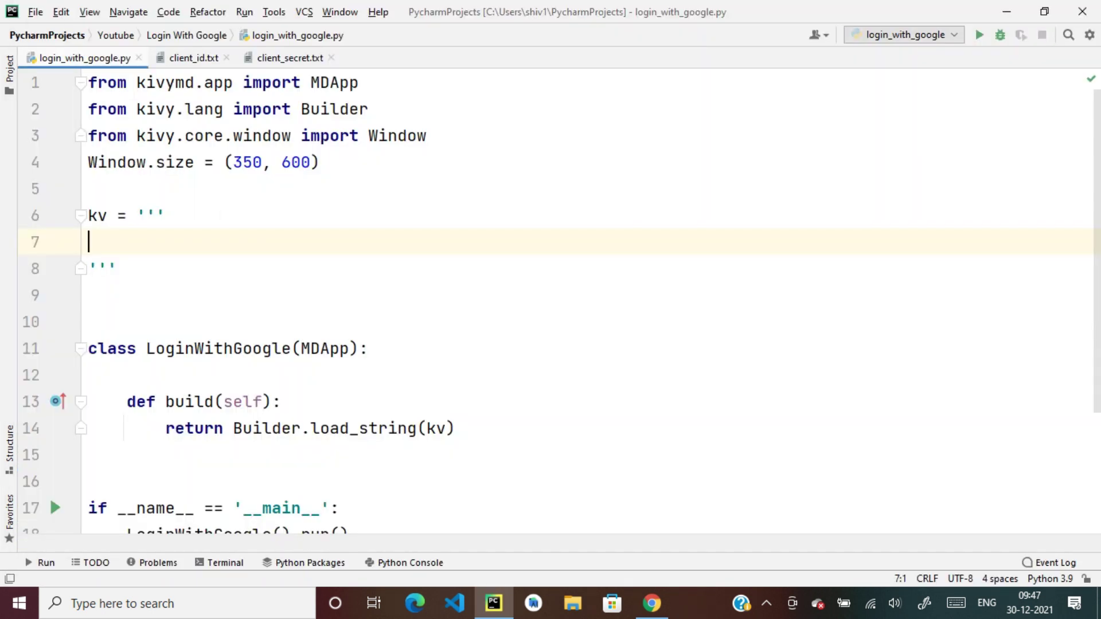
Add 'from kivyauth.google_auth import initialize_google, login_google, logout_google' at the top of the file
left_click(90, 82)
key("Return")
key("Up")
type("from ")
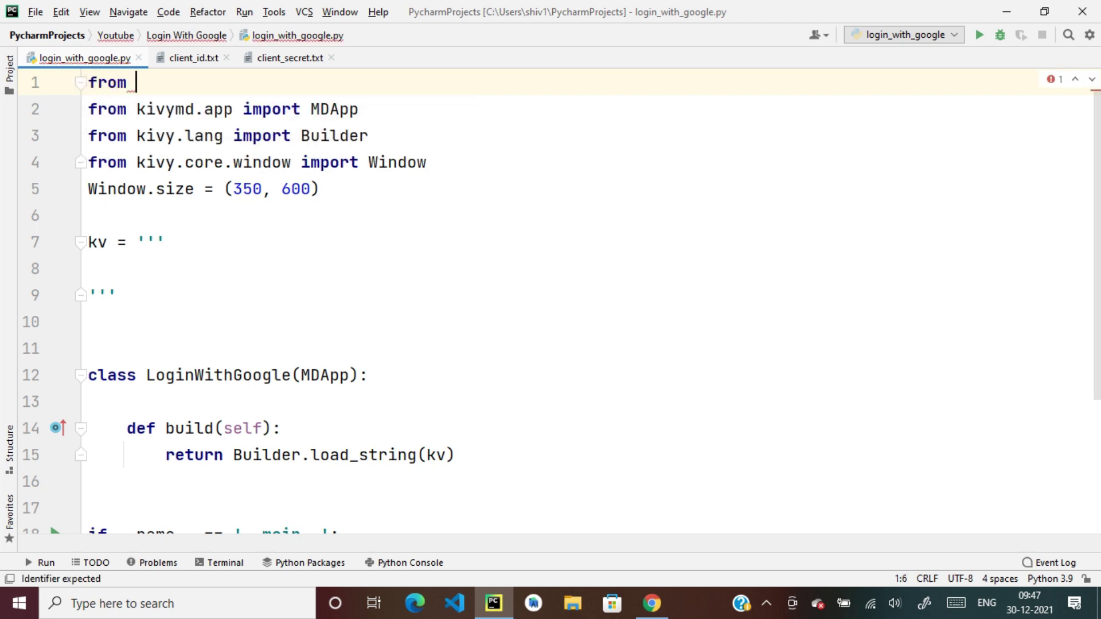
type("kivyauth.g")
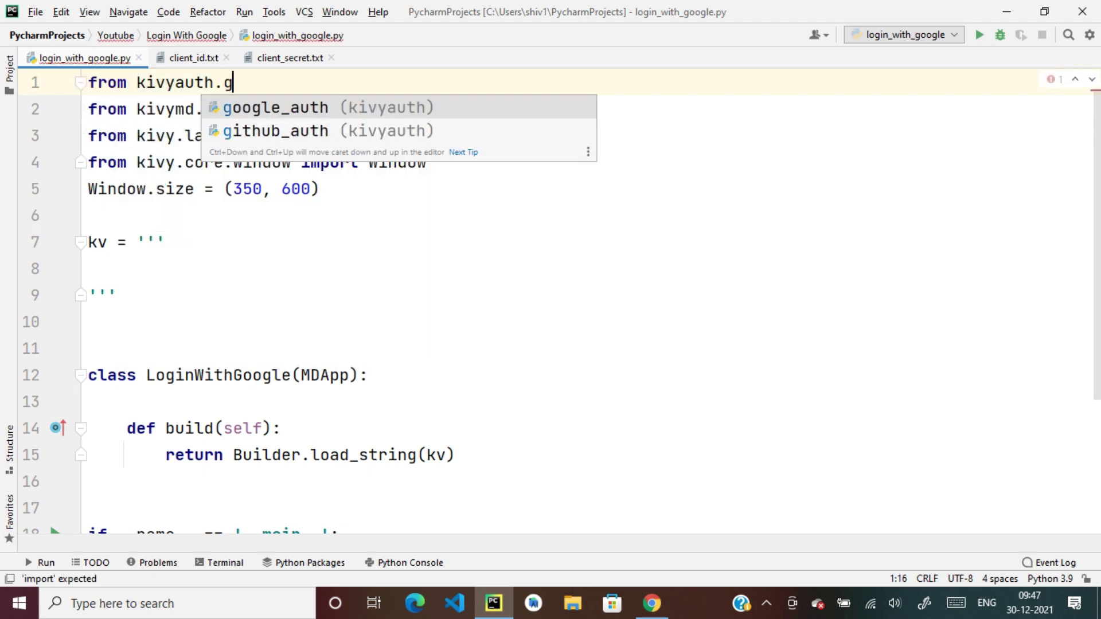
type("oogle_auth import initialize_google, login_google, lo")
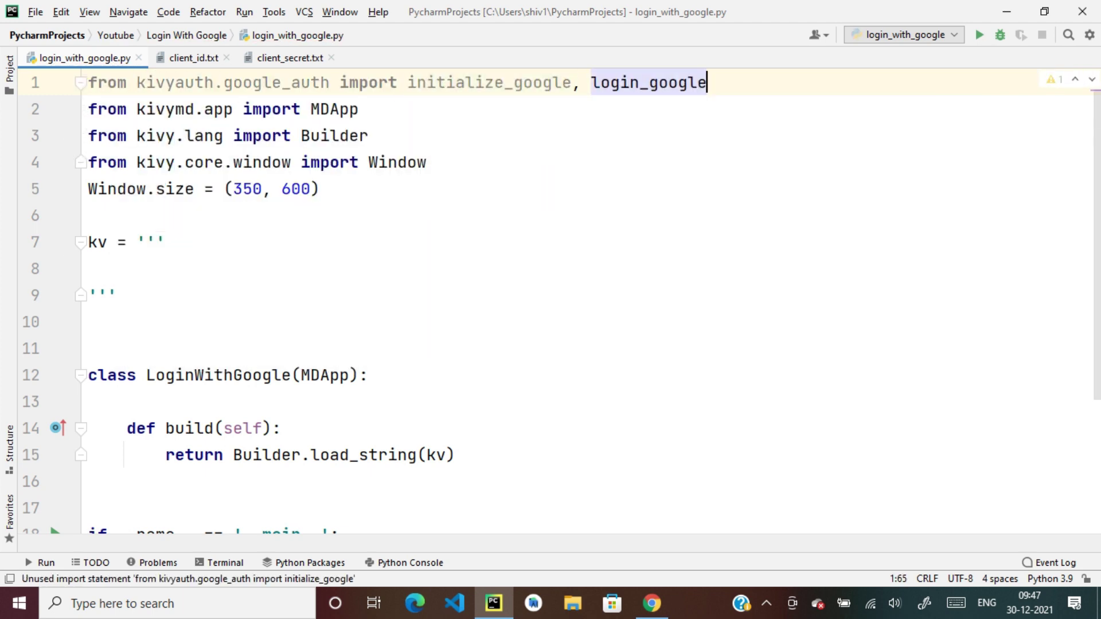
key("Return")
In build(), call initialize_google with self.after_login, self.error_listener, client_id and client_secret
scroll(550, 303, "down", 2)
left_click(280, 269)
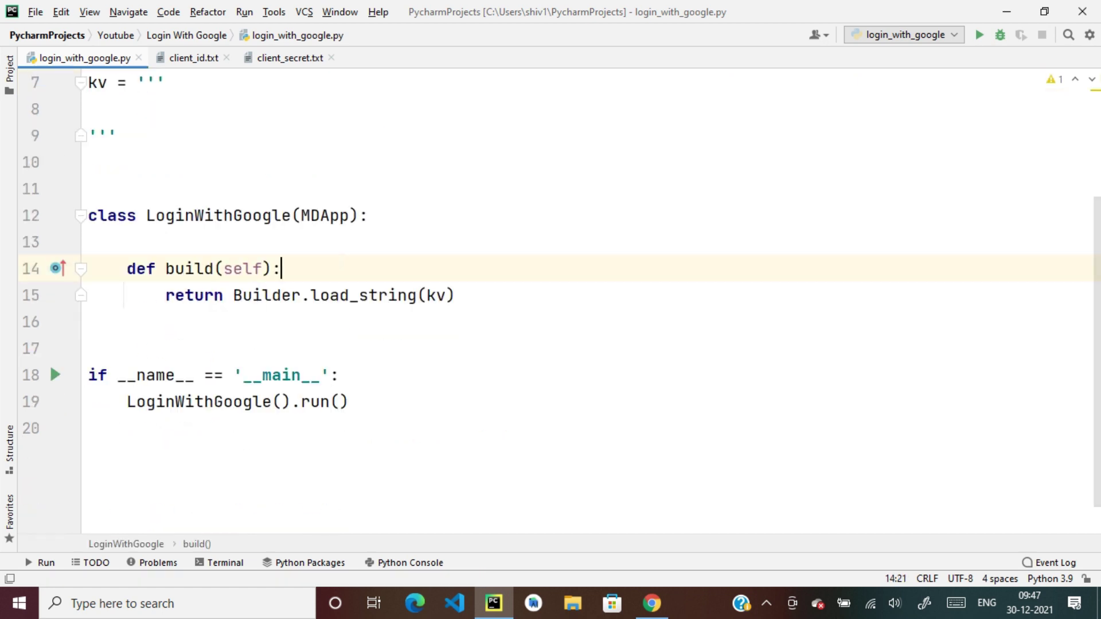
key("Return")
type("ini")
key("Return")
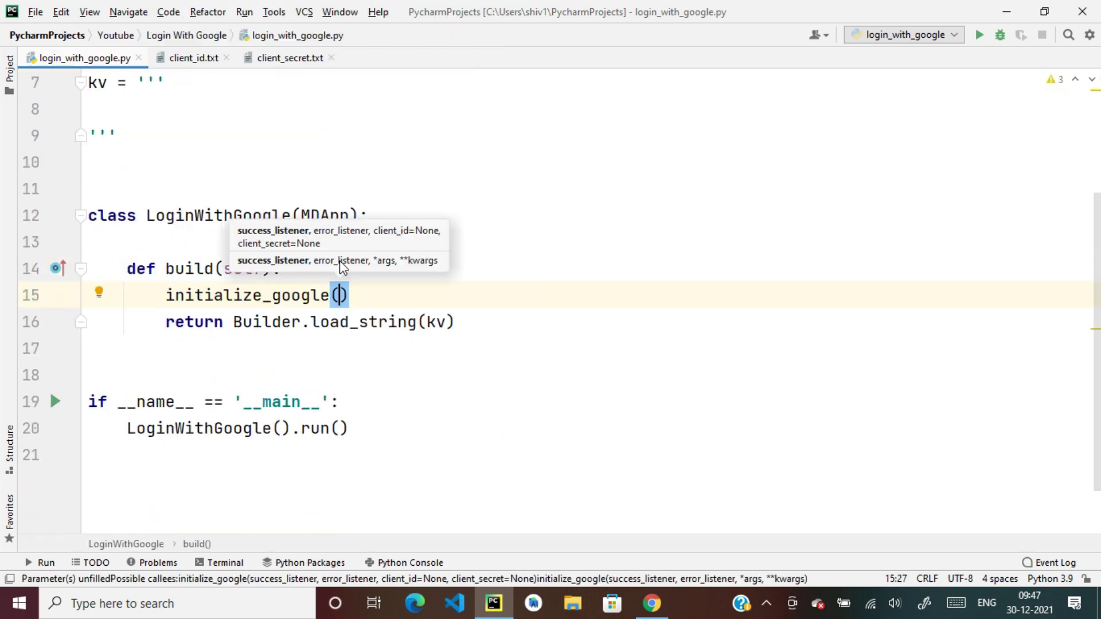
type("self.after_")
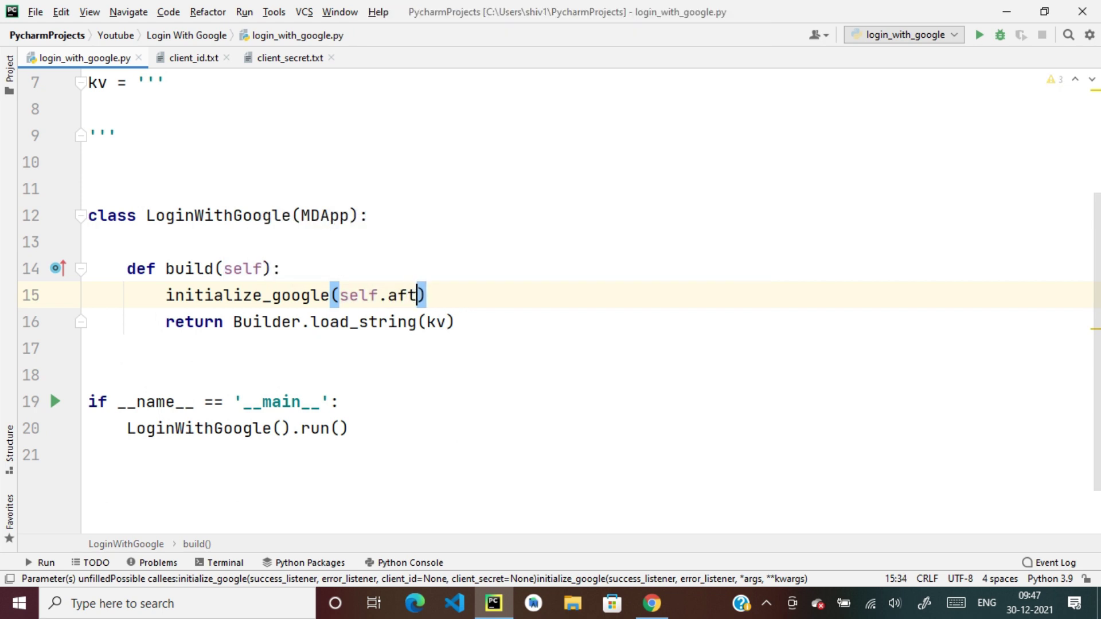
type("losin, self.error")
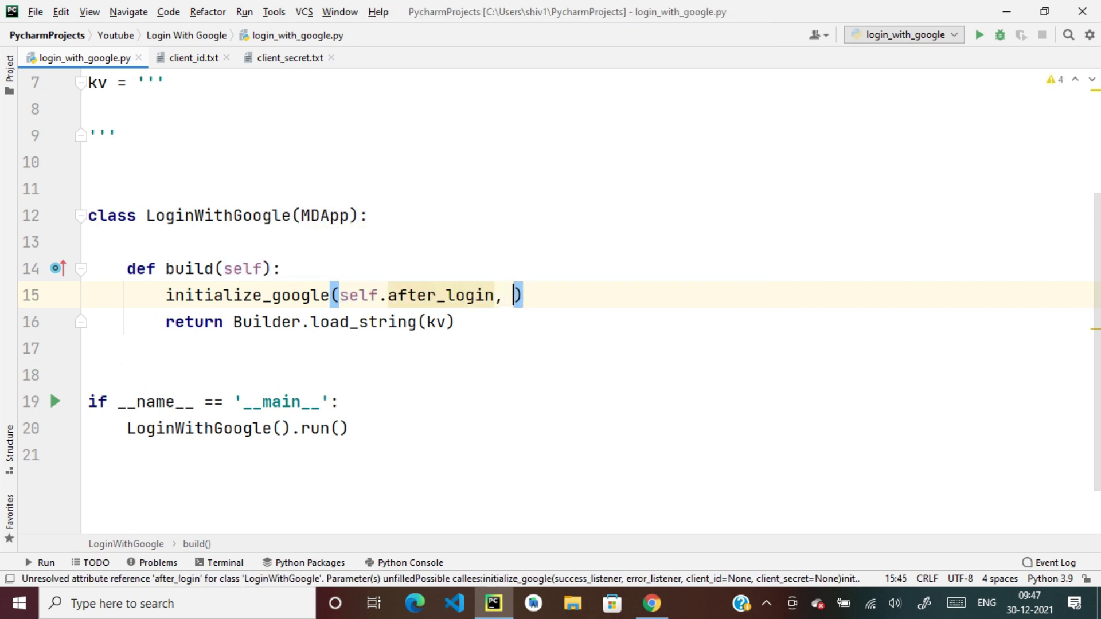
type("_listener, ")
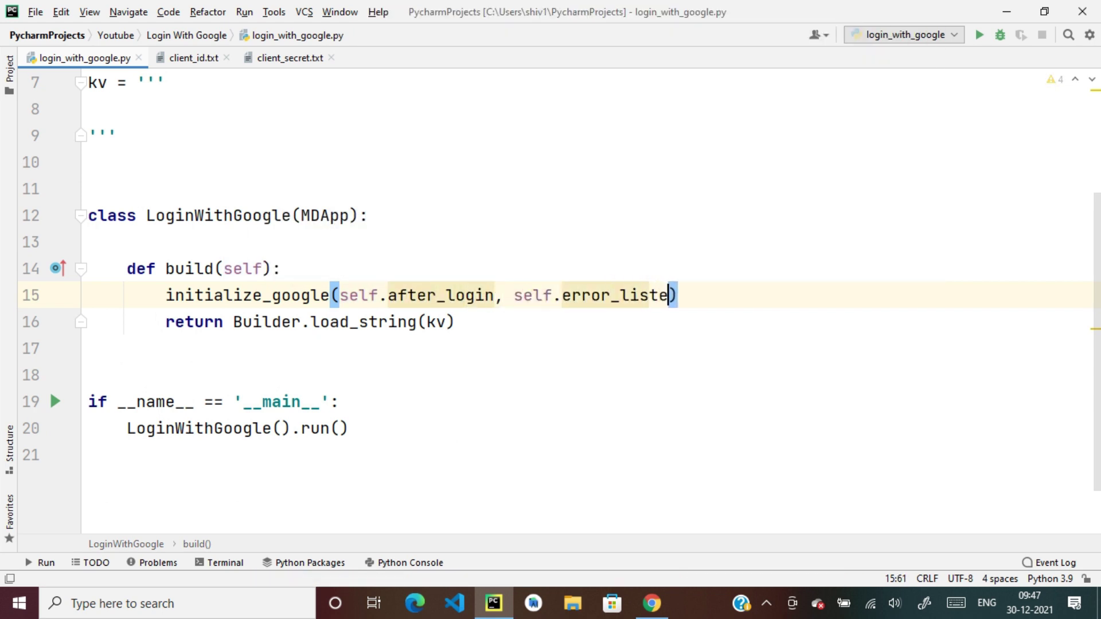
type("client_id, client_secret=")
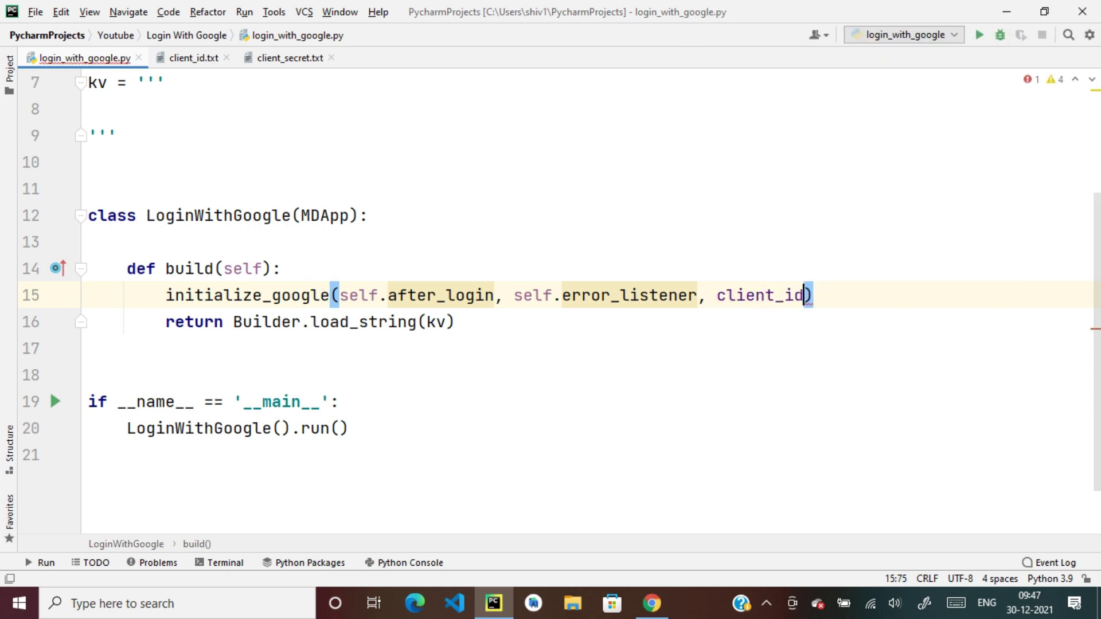
key("BackSpace")
Assign client_id = open("client_id.txt") and client_secret = open("client_secret.txt") at the top of build()
left_click(313, 274)
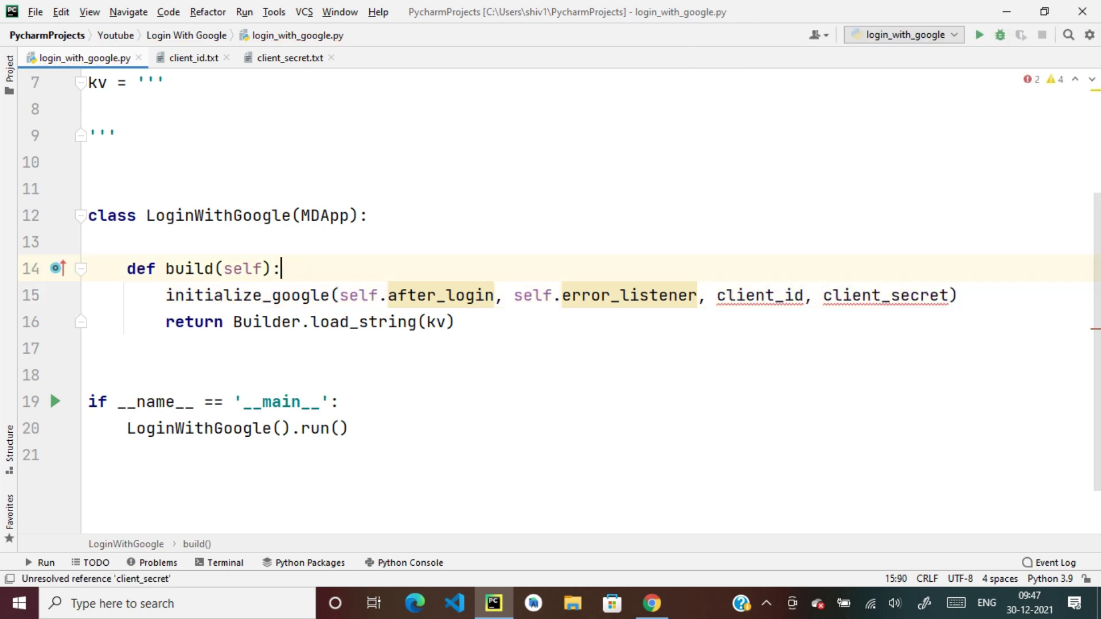
key("Return")
type("client_")
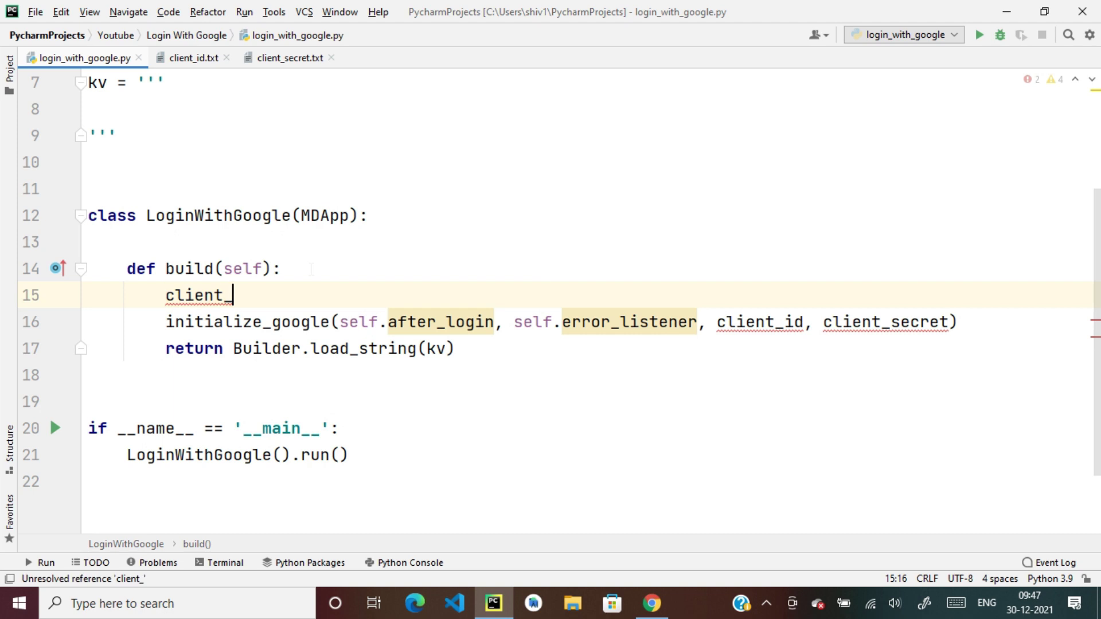
type("id = open(\"client_id.txt")
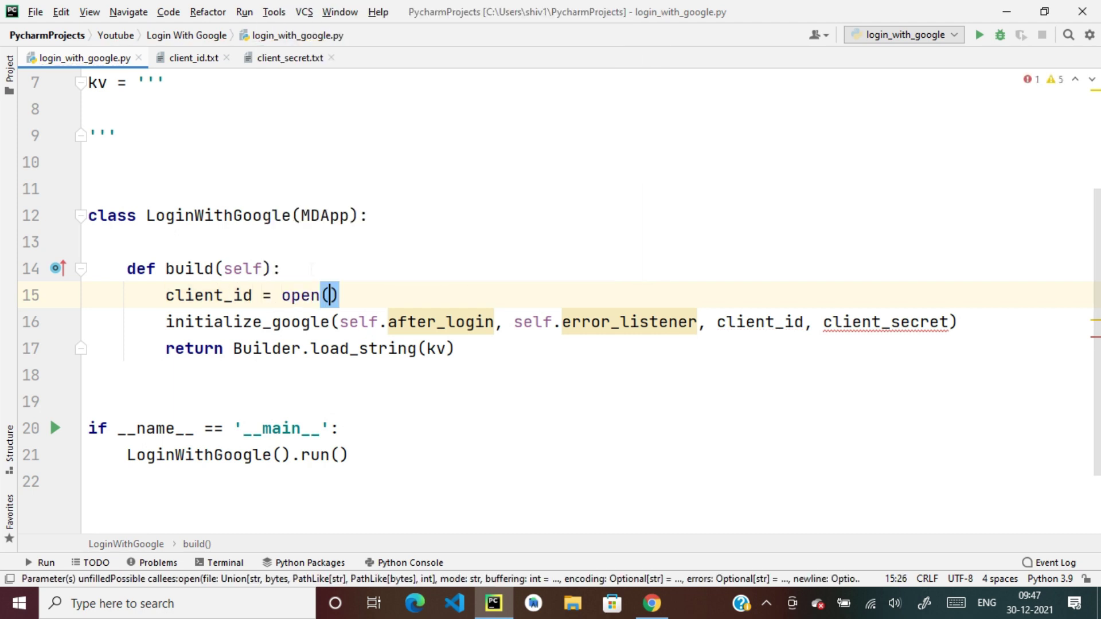
type("\")")
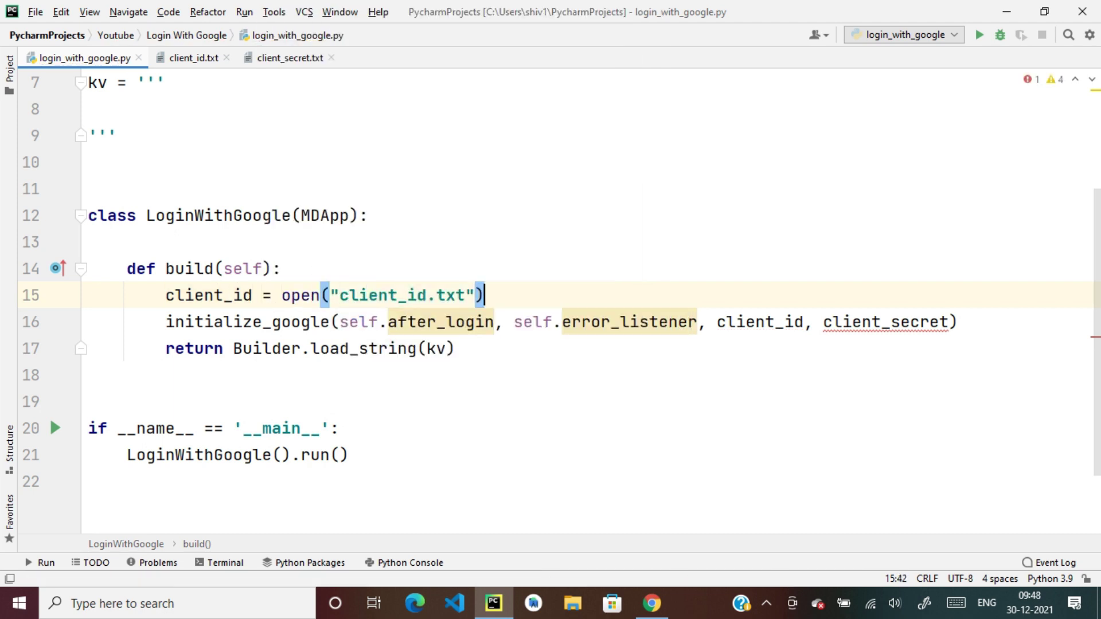
key("Return")
type("client_id")
key("BackSpace")
key("BackSpace")
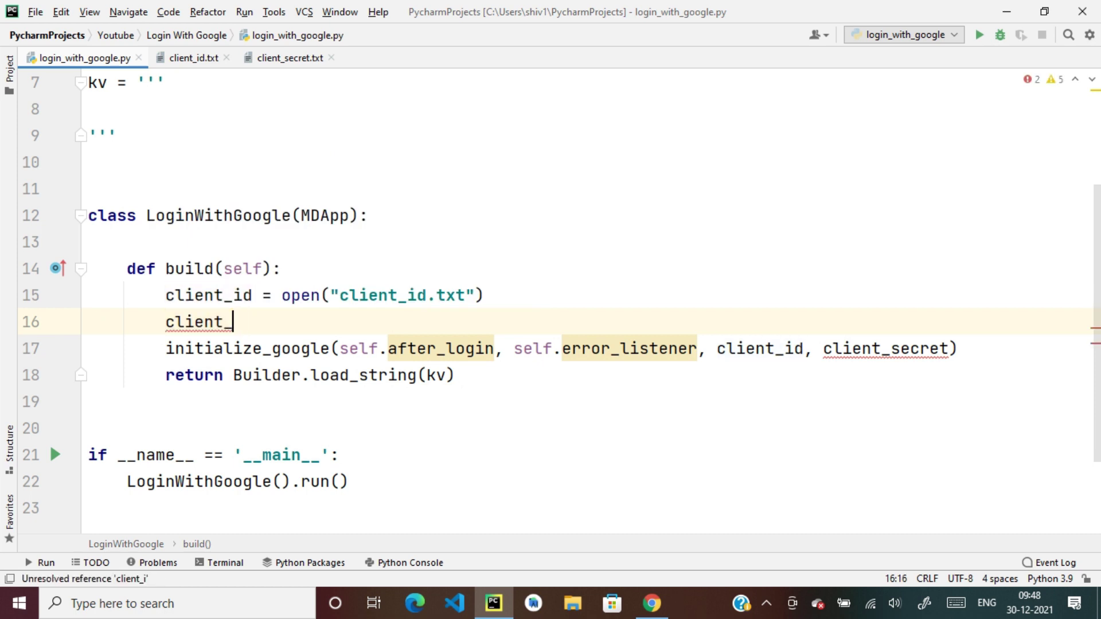
type("secret = o")
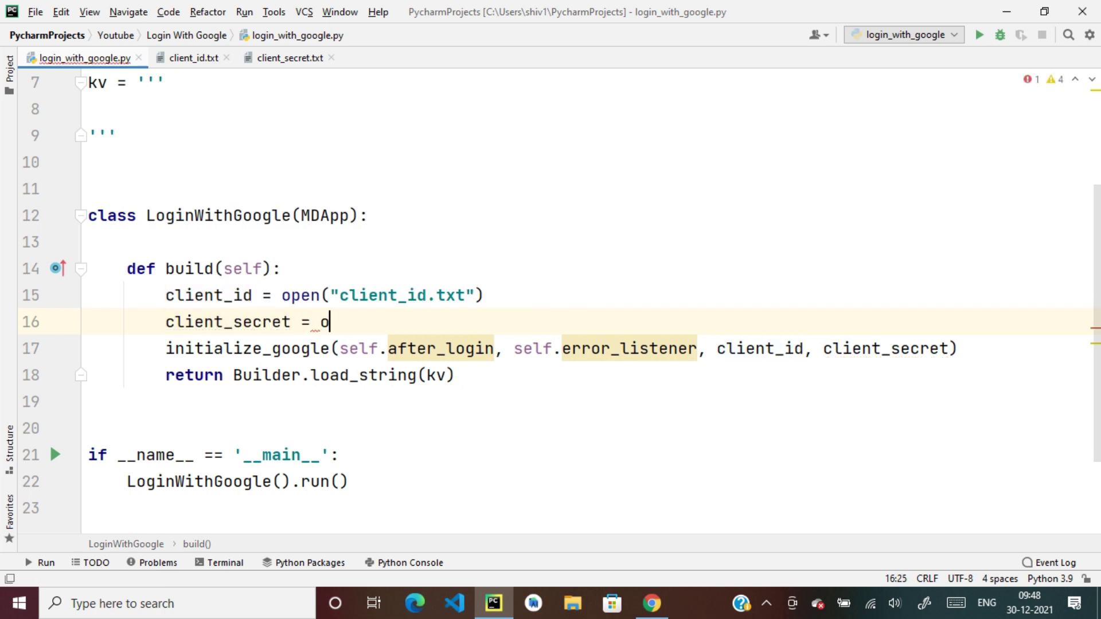
type("pen(\"clie")
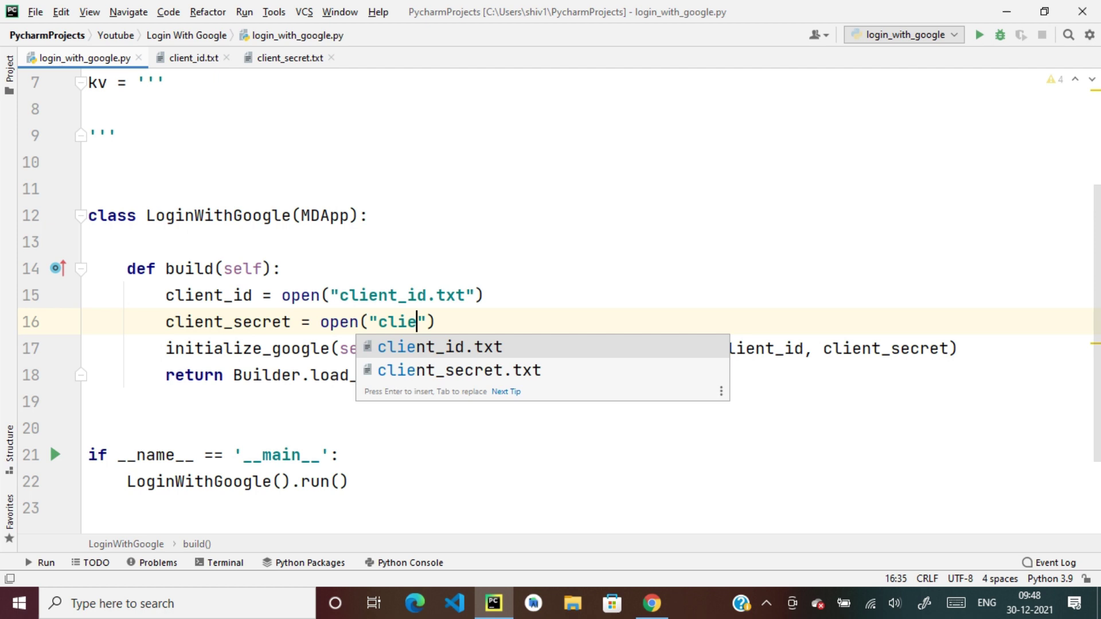
key("Down")
key("Return")
Pass client_id.read() and client_secret.read() to initialize_google, then begin a new method below build()
left_click(805, 348)
type(".re")
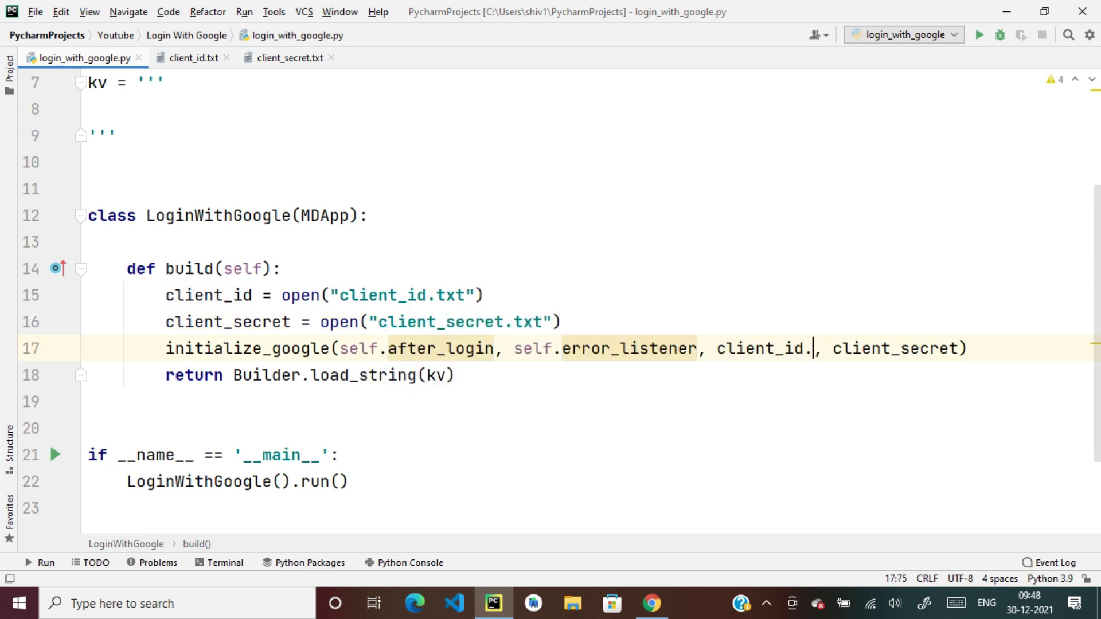
key("Return")
left_click(1015, 348)
type(".re")
key("Return")
key("Down")
key("Down")
key("Down")
type("def sfte")
key("BackSpace")
key("BackSpace")
key("BackSpace")
key("BackSpace")
Define after_login(self) and error_listener methods, each containing only pass
type("afte")
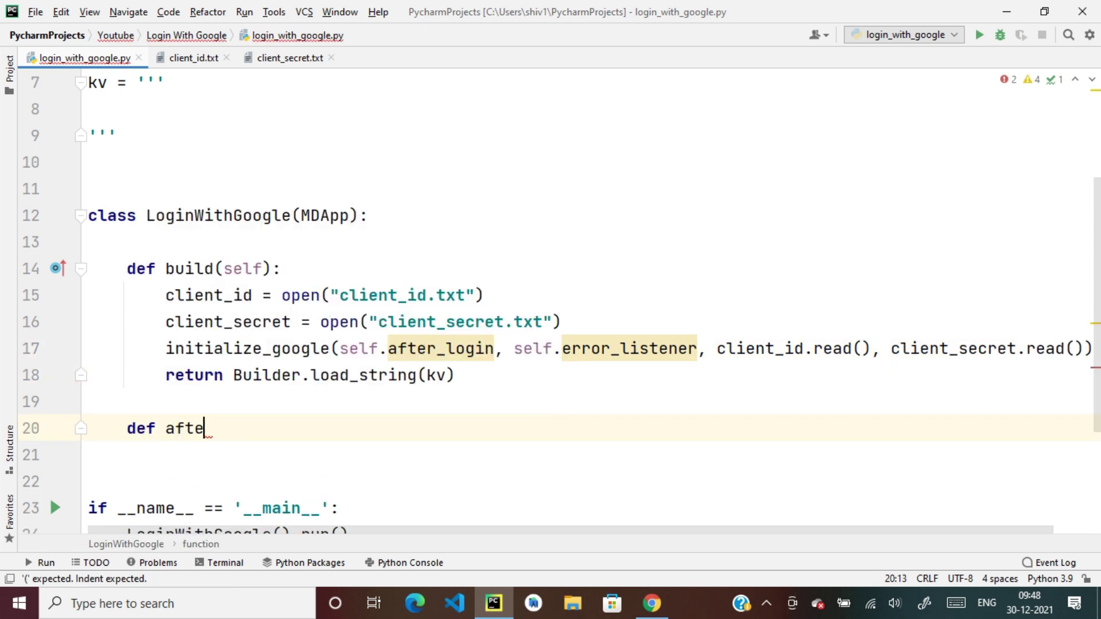
type("r_login(self):")
key("Return")
type("pass")
key("Return")
key("Return")
type("def ")
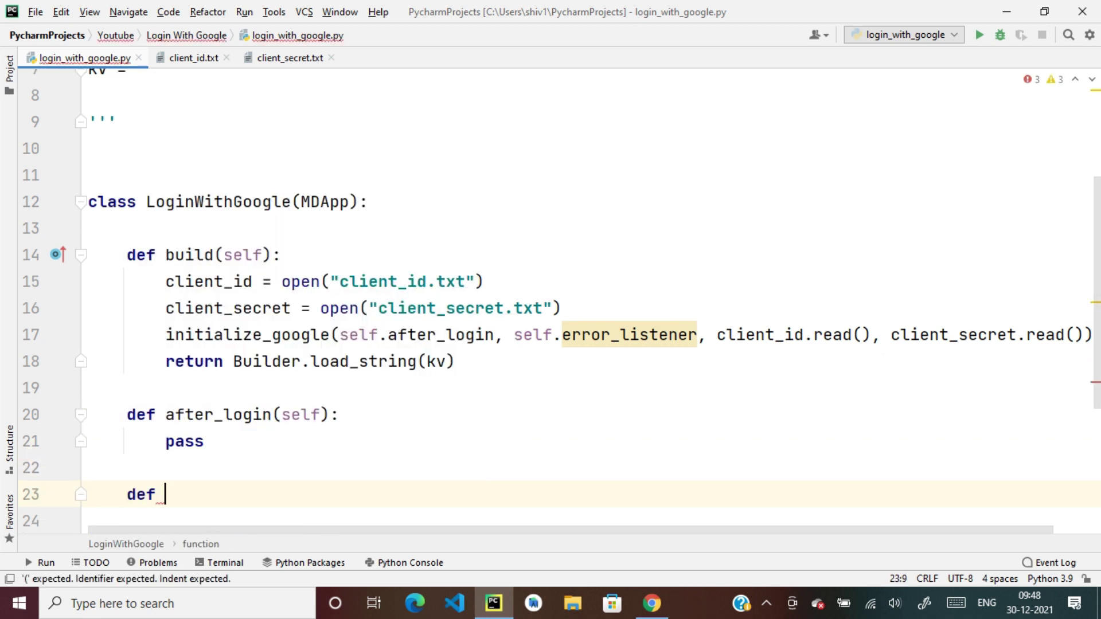
type("error_listen")
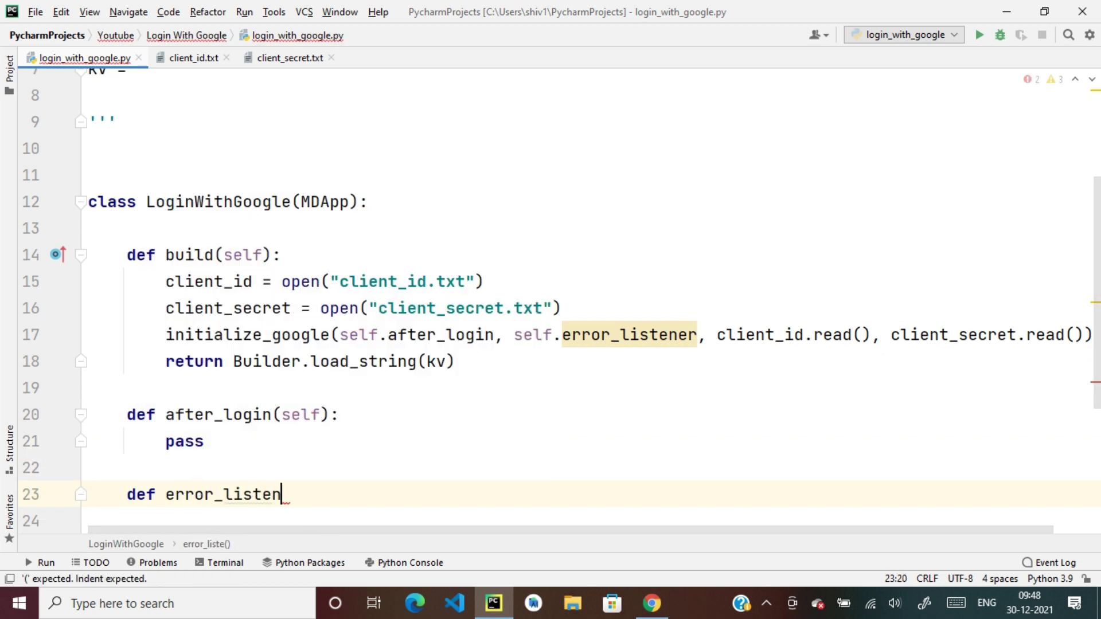
type("er(")
key("Return")
type("pass")
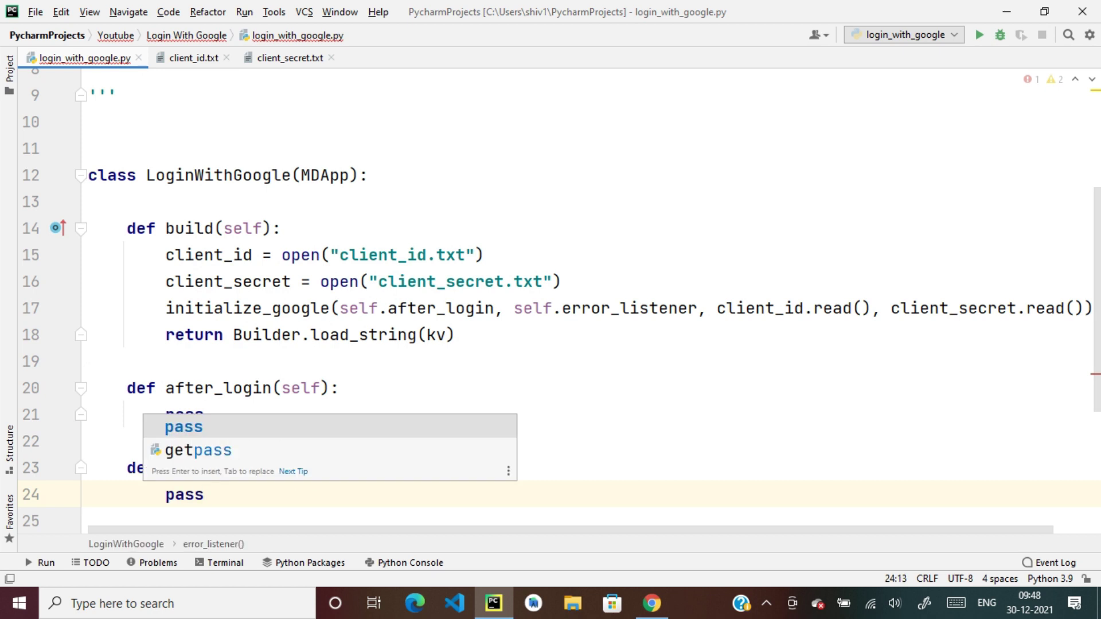
Define a login method whose body calls login_google()
key("Escape")
scroll(551, 298, "down", 2)
key("Return")
key("Return")
type("def ")
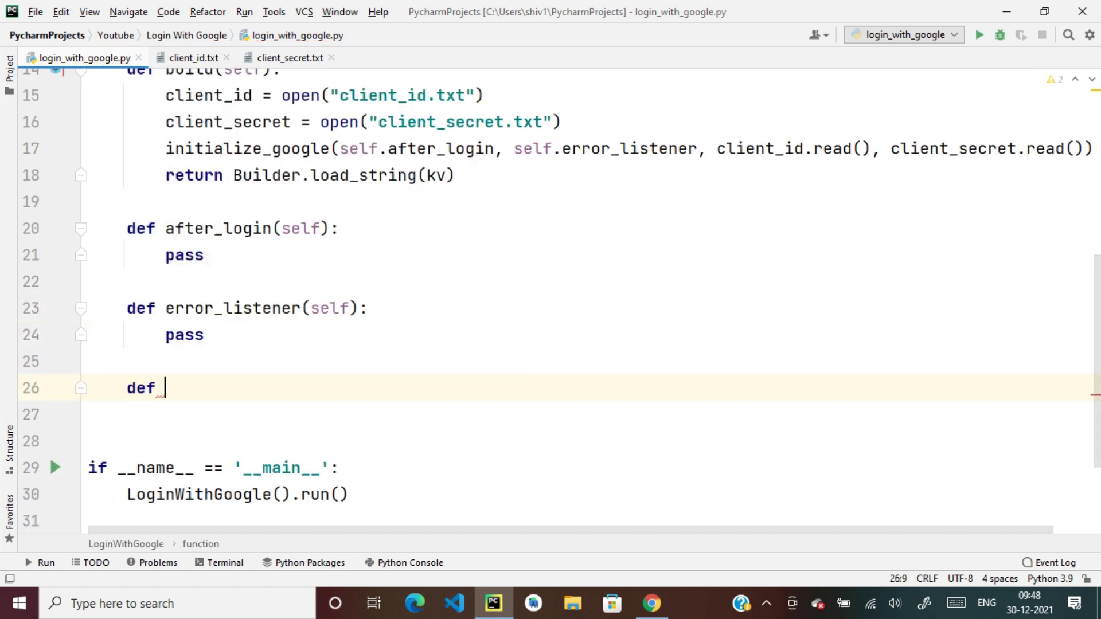
type("login(self):")
key("Return")
type("log")
key("Return")
Add a Button: rule inside the empty kv string, with an indented line beneath it
scroll(551, 298, "up", 5)
left_click(92, 268)
type("Button:")
key("Return")
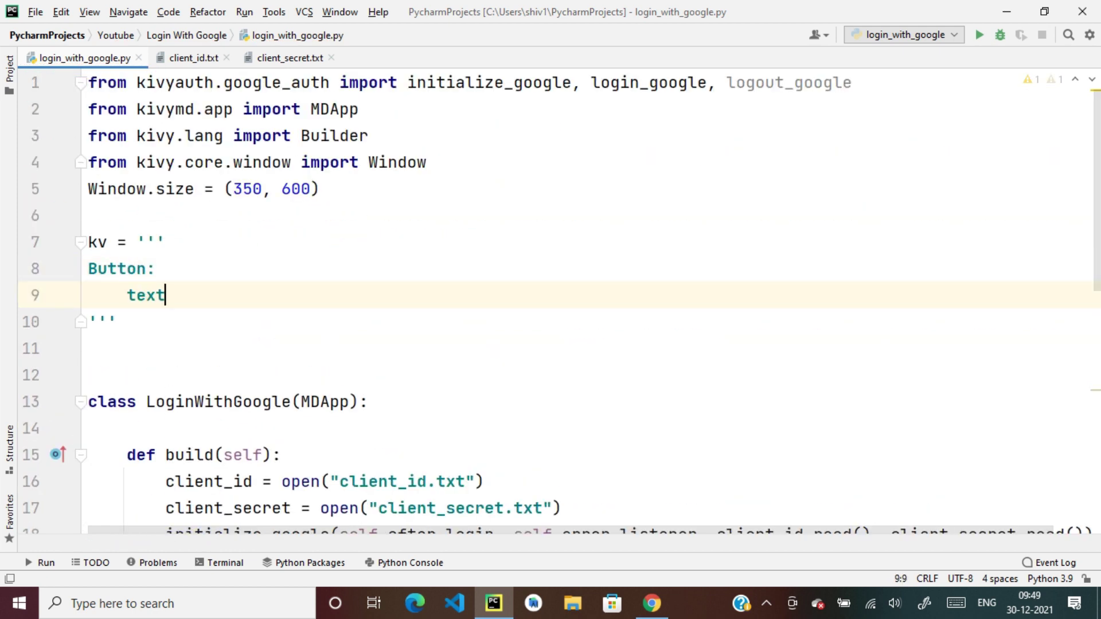